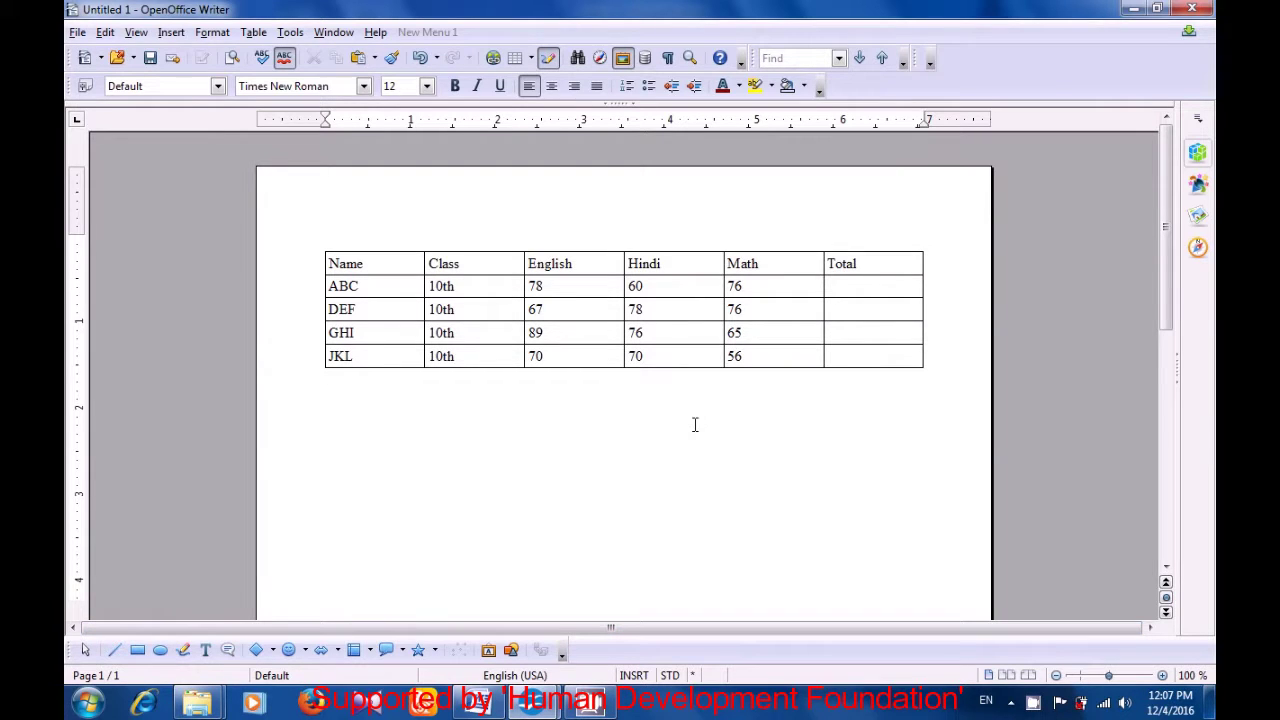
Calculate ABC's total in the Total column with the formula =sum(<C2:E2>), covering the English, Hindi and Math marks.
click(843, 287)
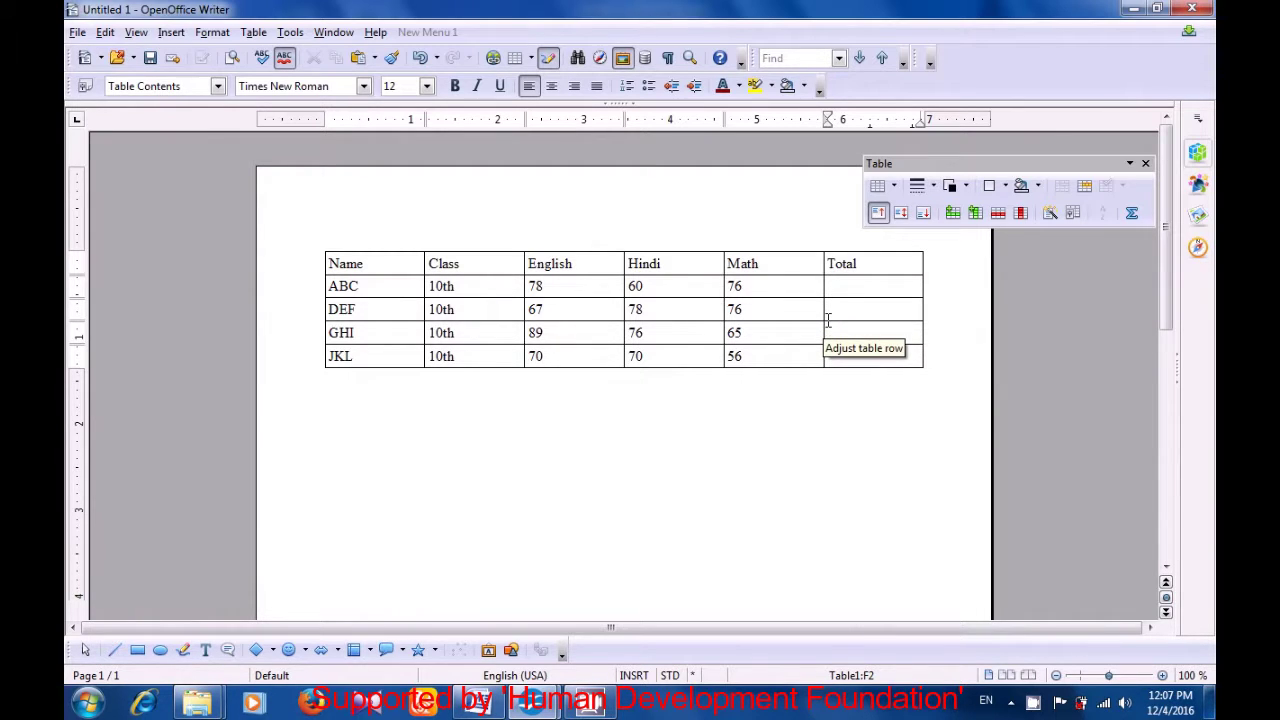
key(F2)
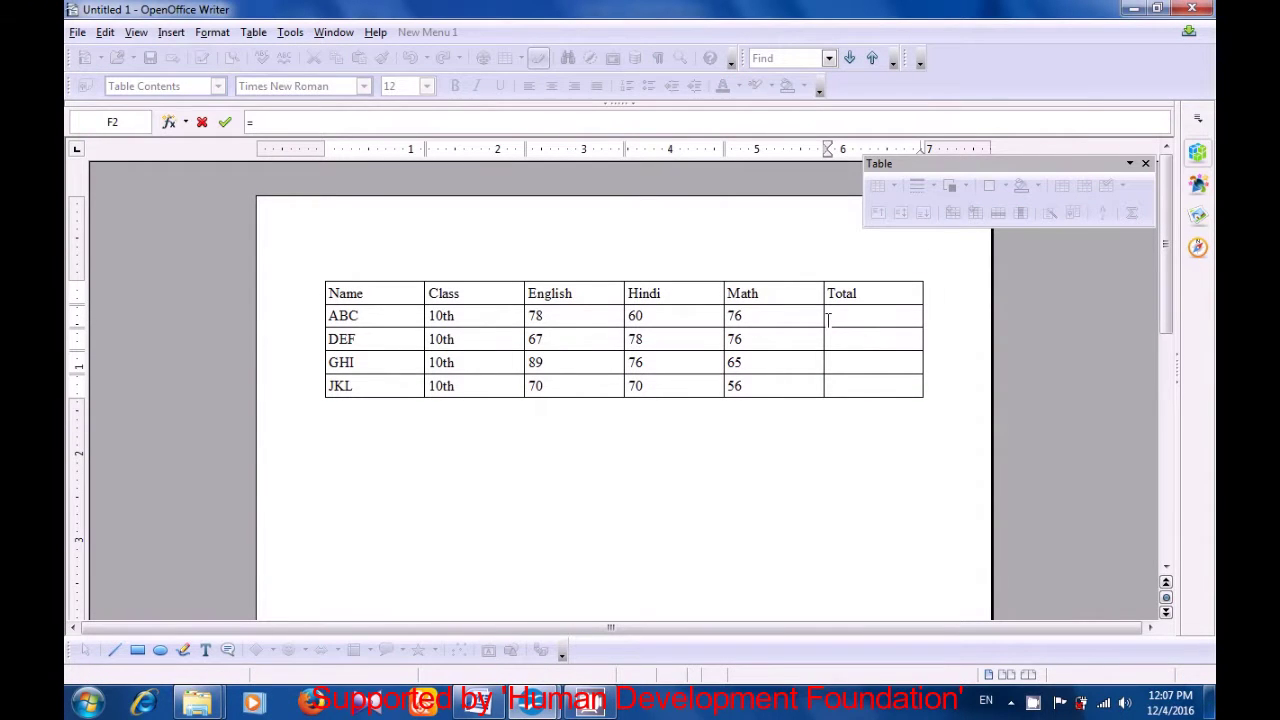
text(sum)
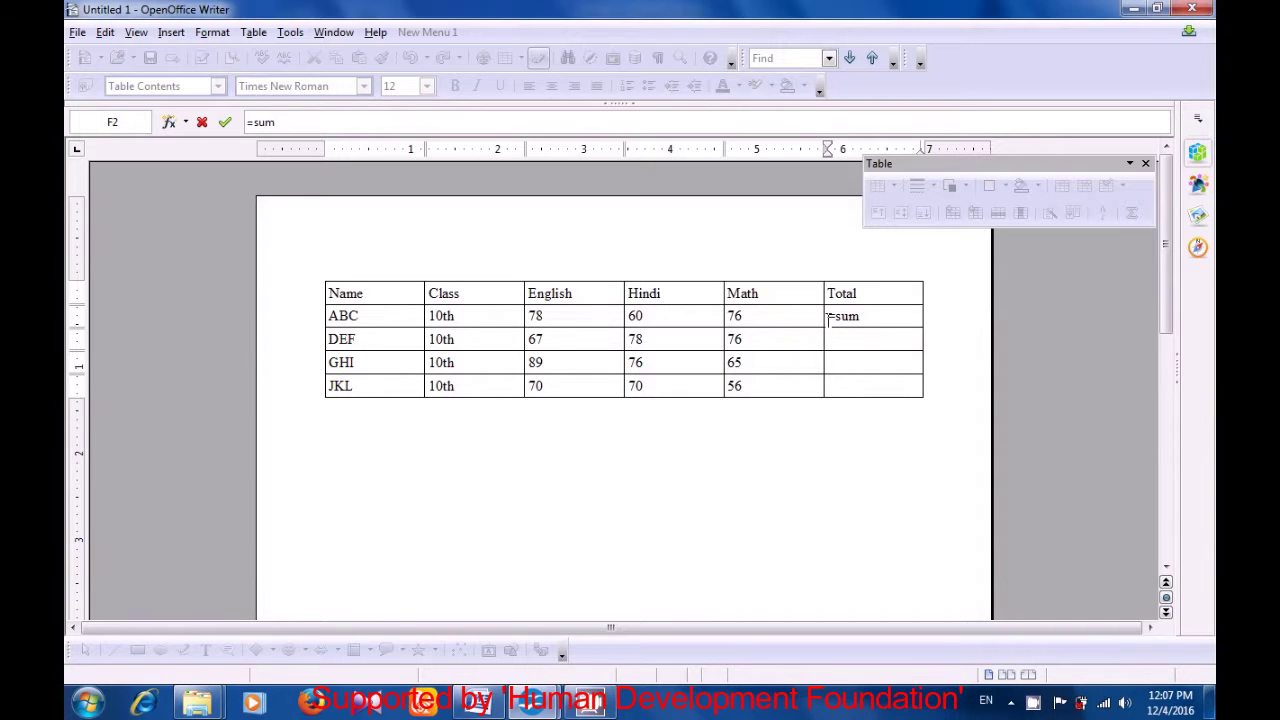
text(()
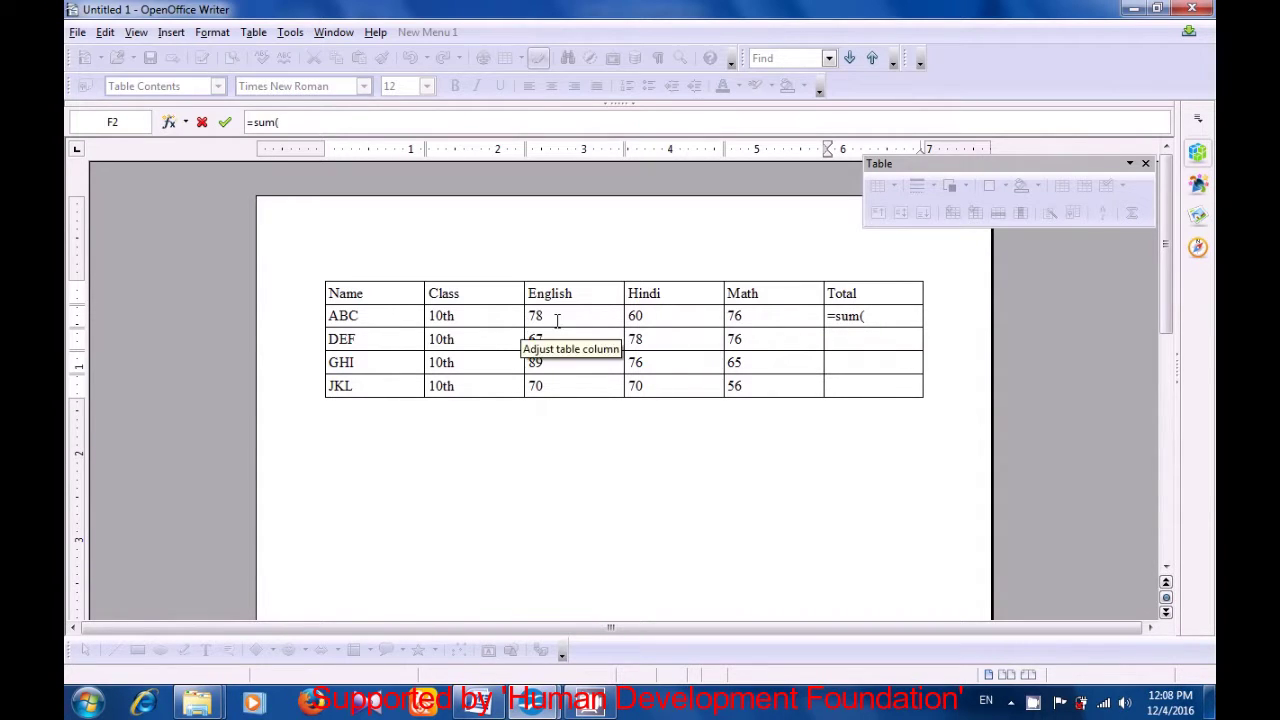
drag(536, 318, 758, 318)
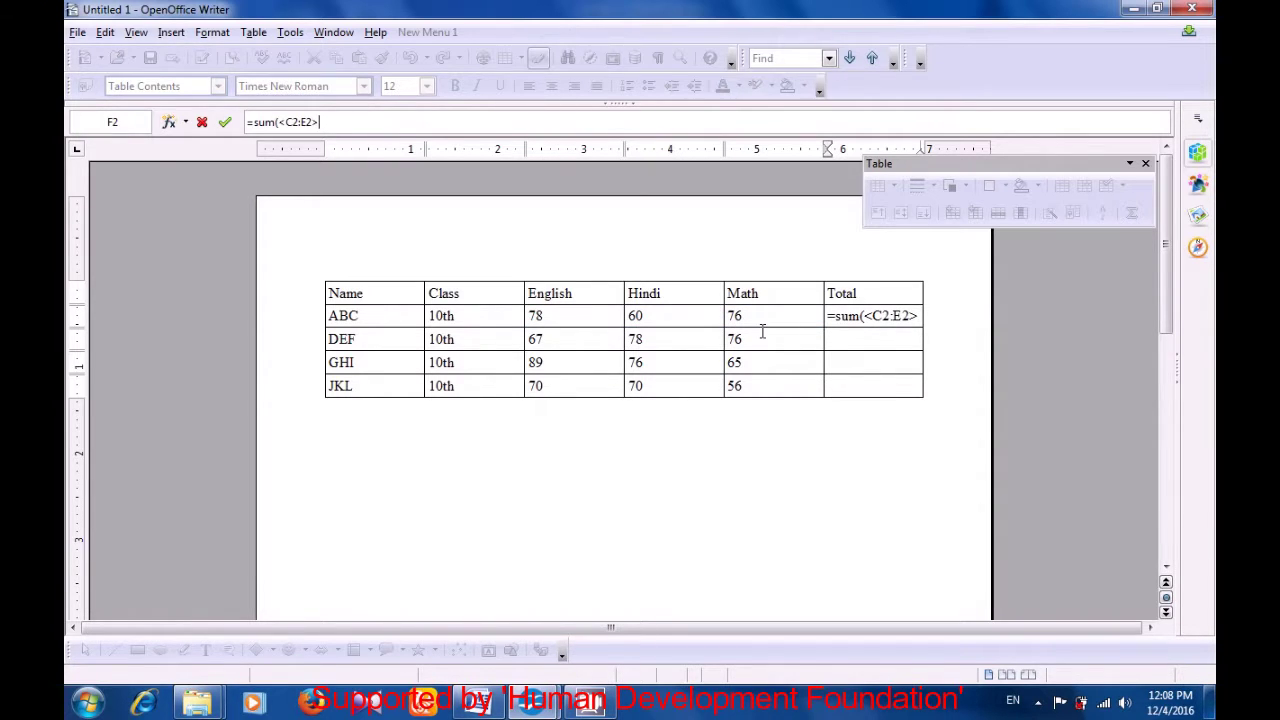
key(Return)
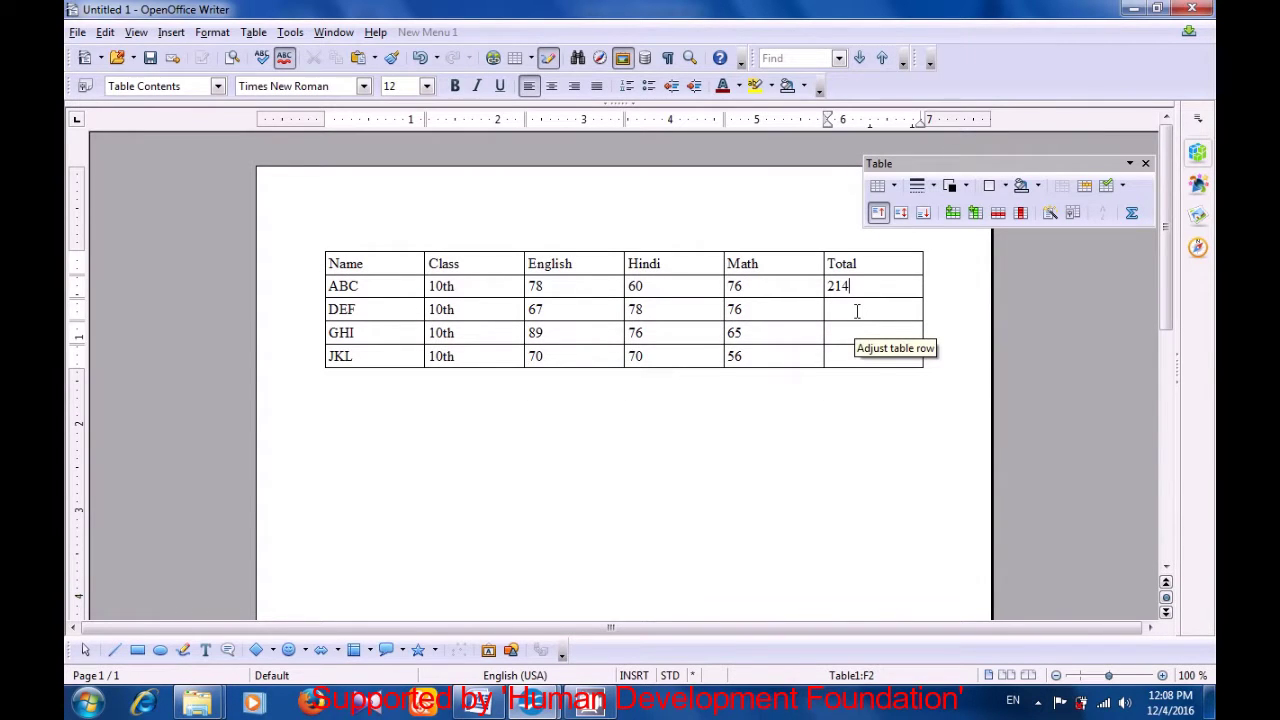
Calculate DEF's total in the Total column with the formula =sum(<C3:E3>).
click(857, 311)
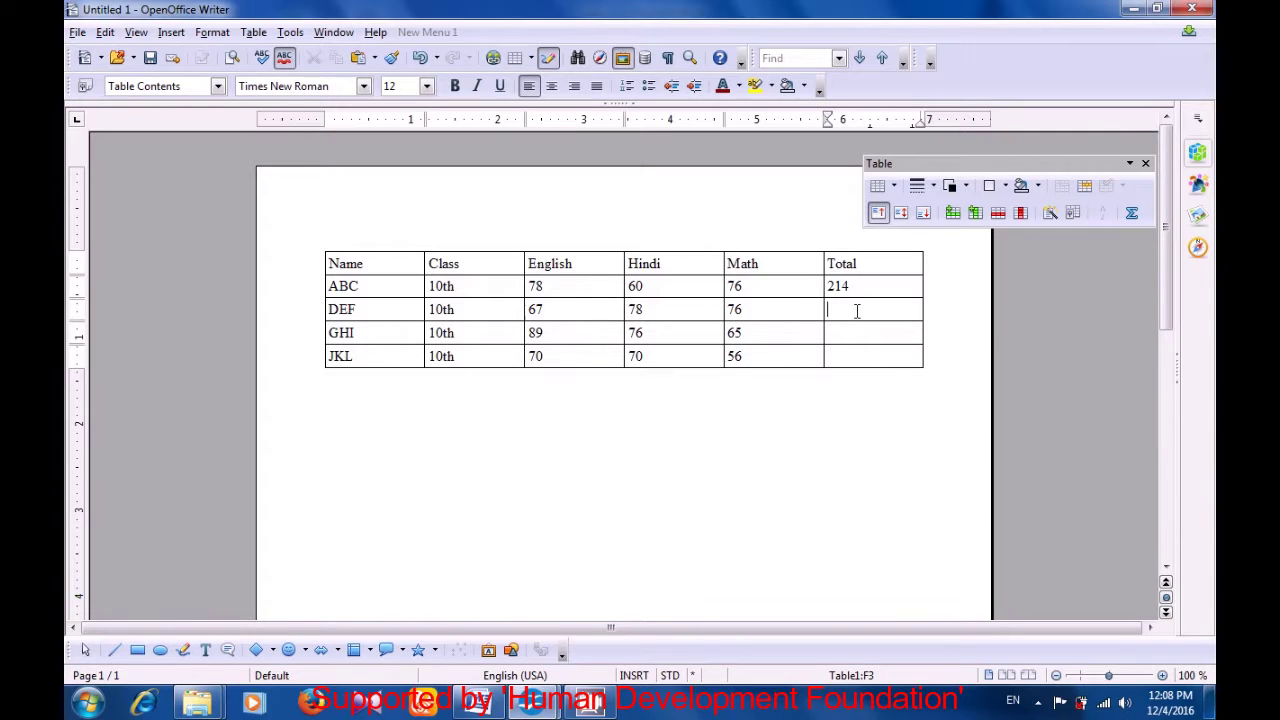
key(F2)
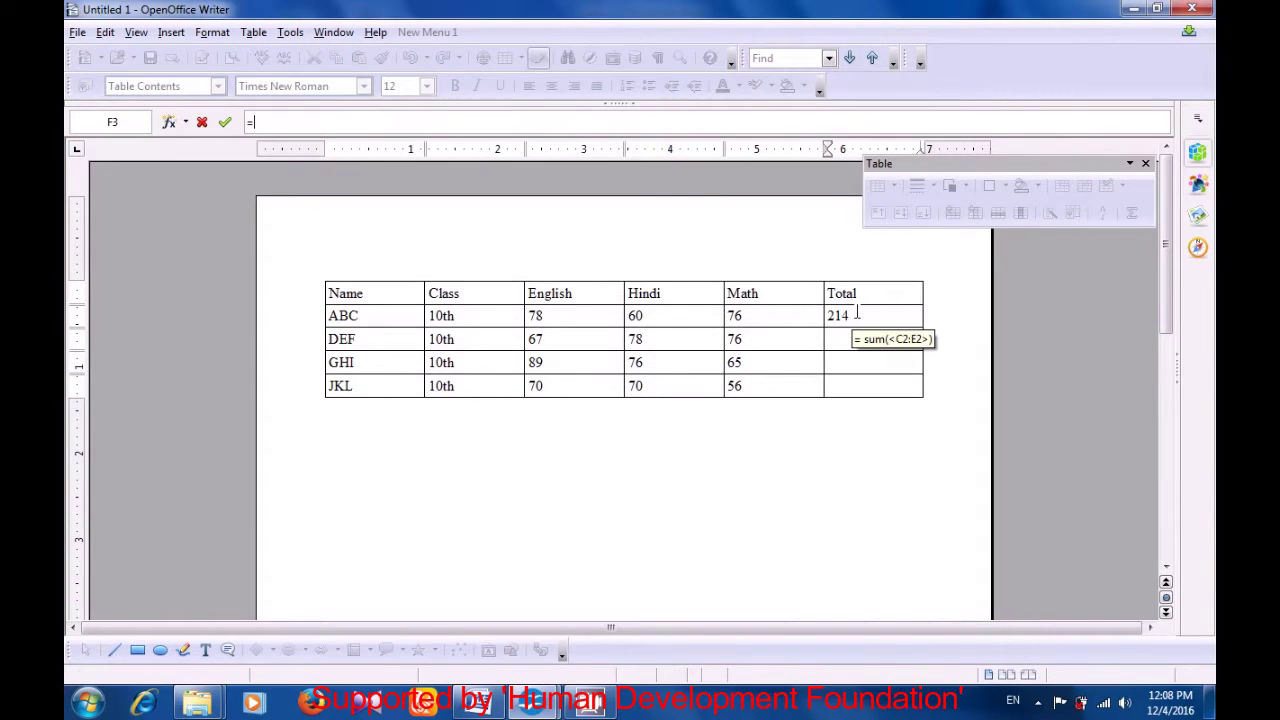
text(sum)
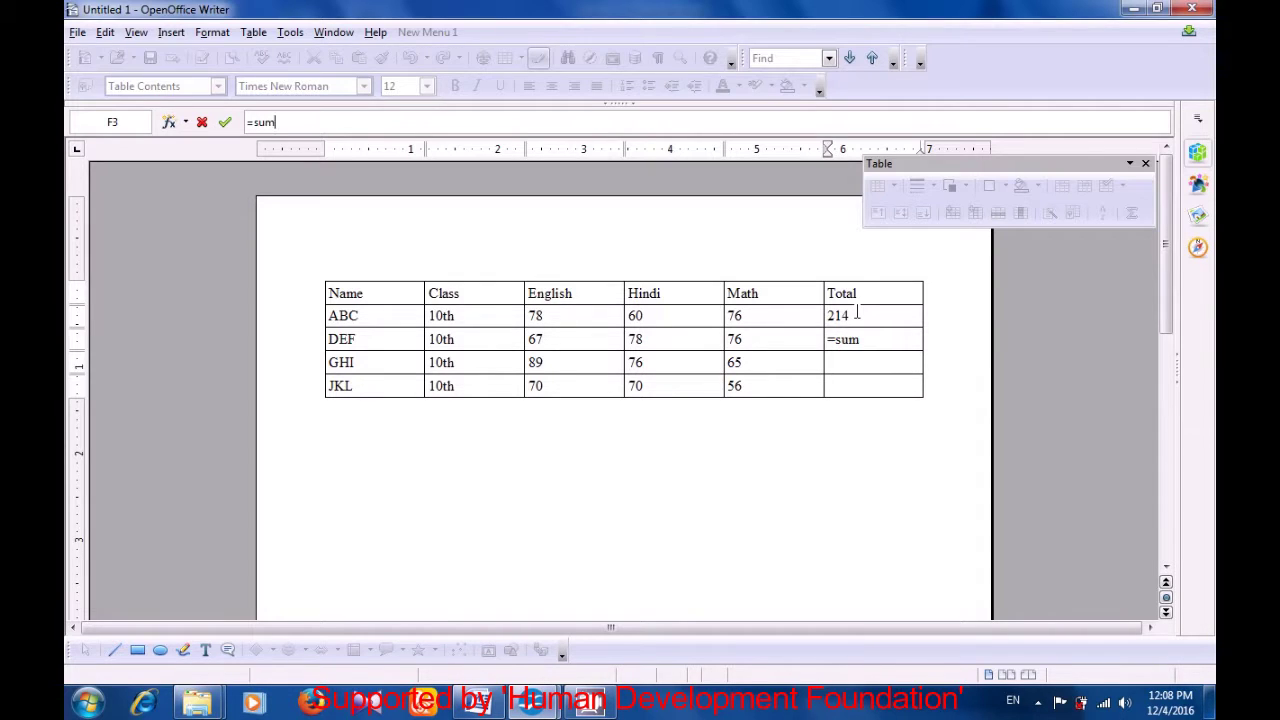
text(()
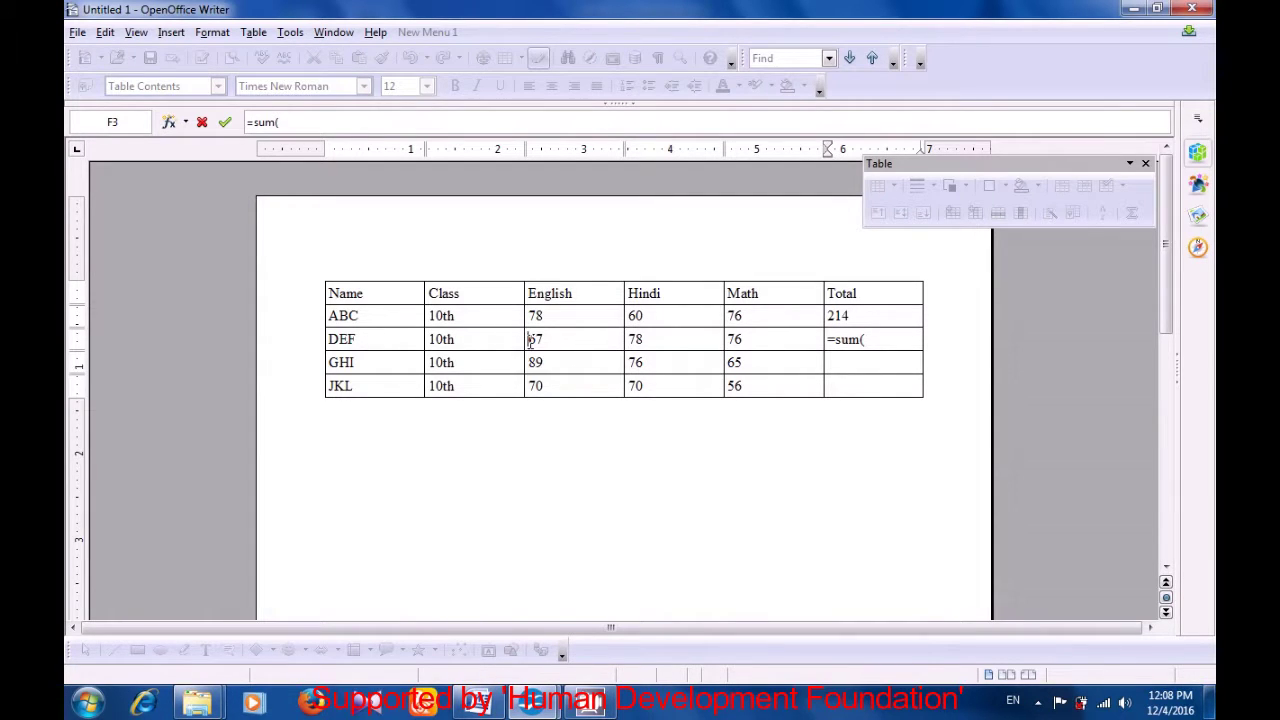
click(540, 340)
drag(593, 347, 760, 345)
text())
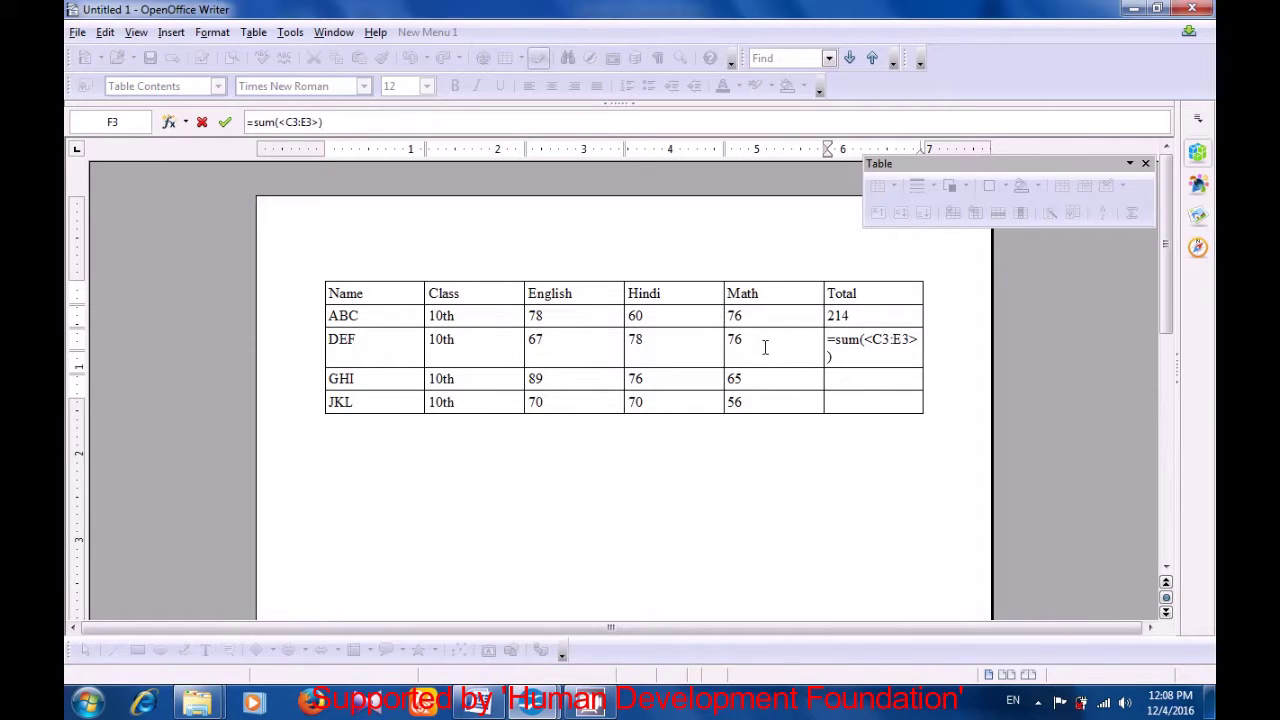
key(Return)
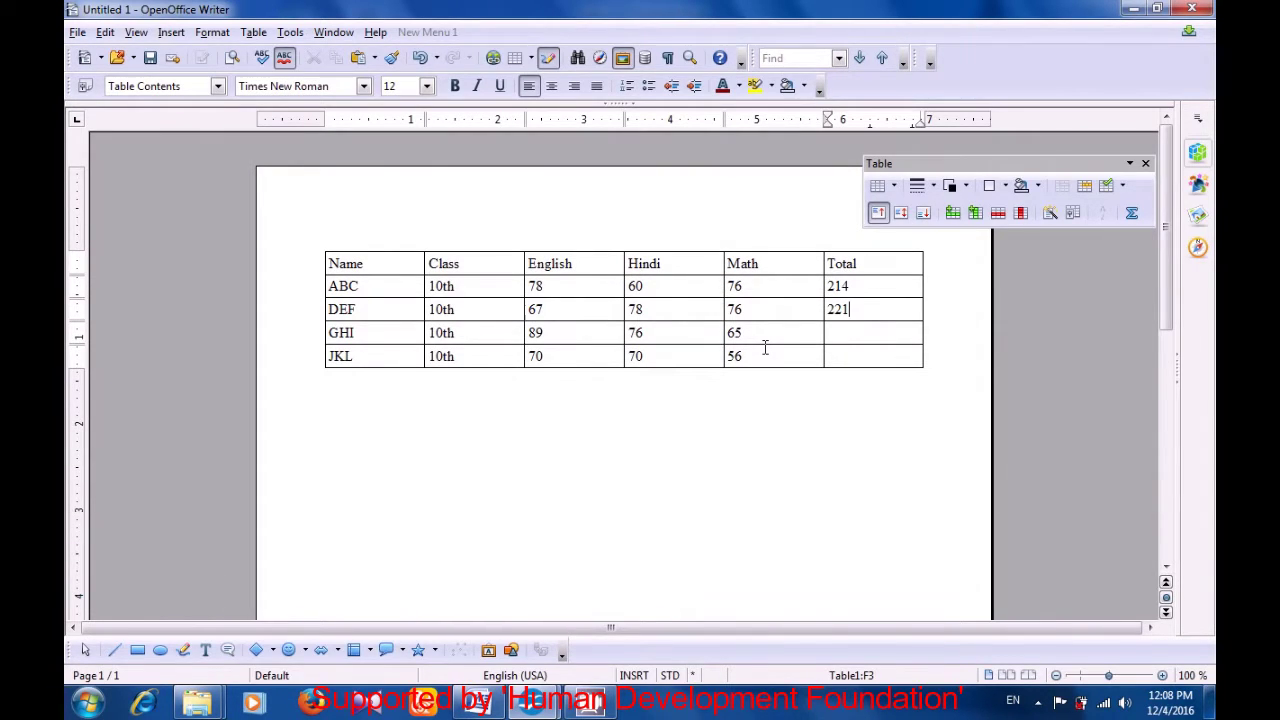
Begin a formula in GHI's Total cell with =sum(.
click(839, 335)
key(F2)
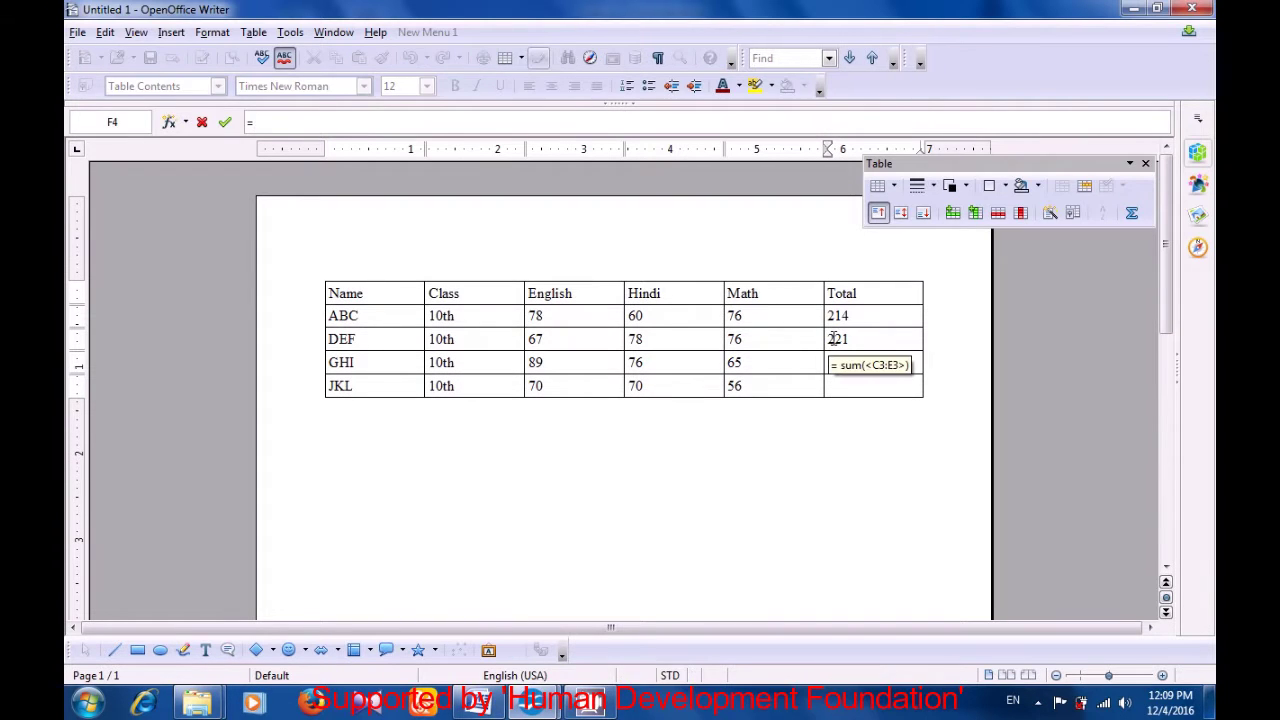
text(su)
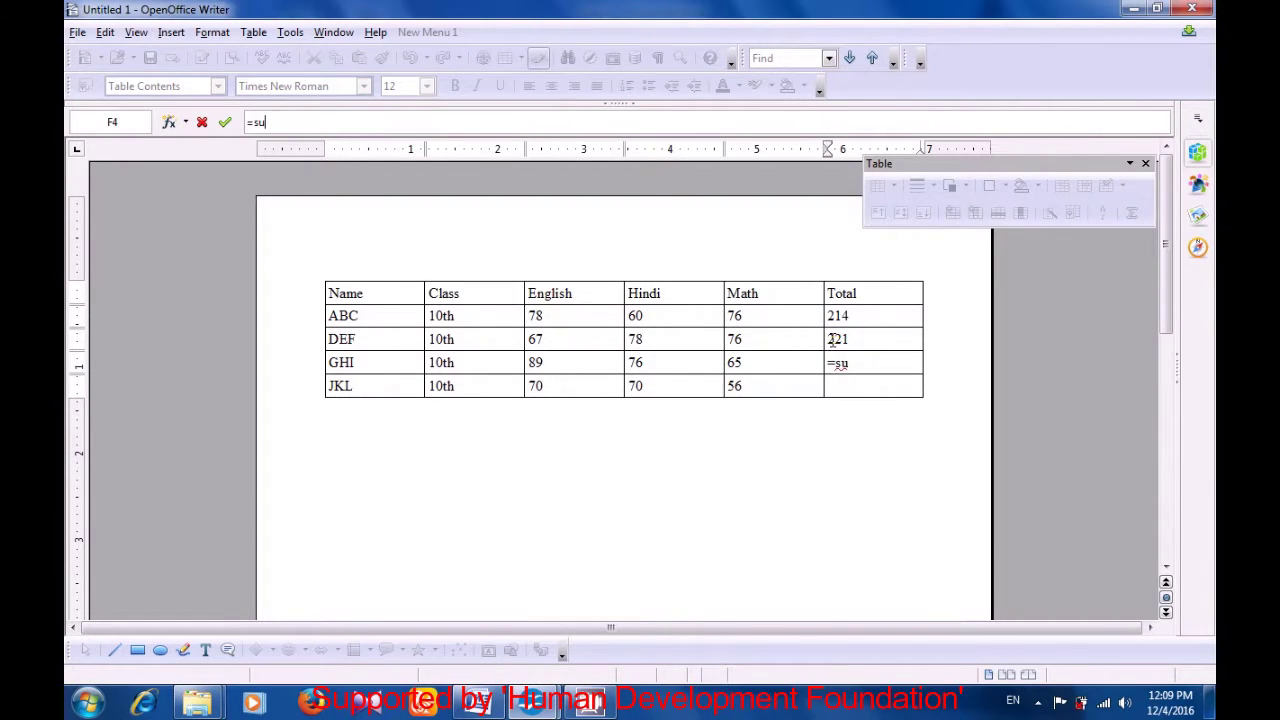
text(m()
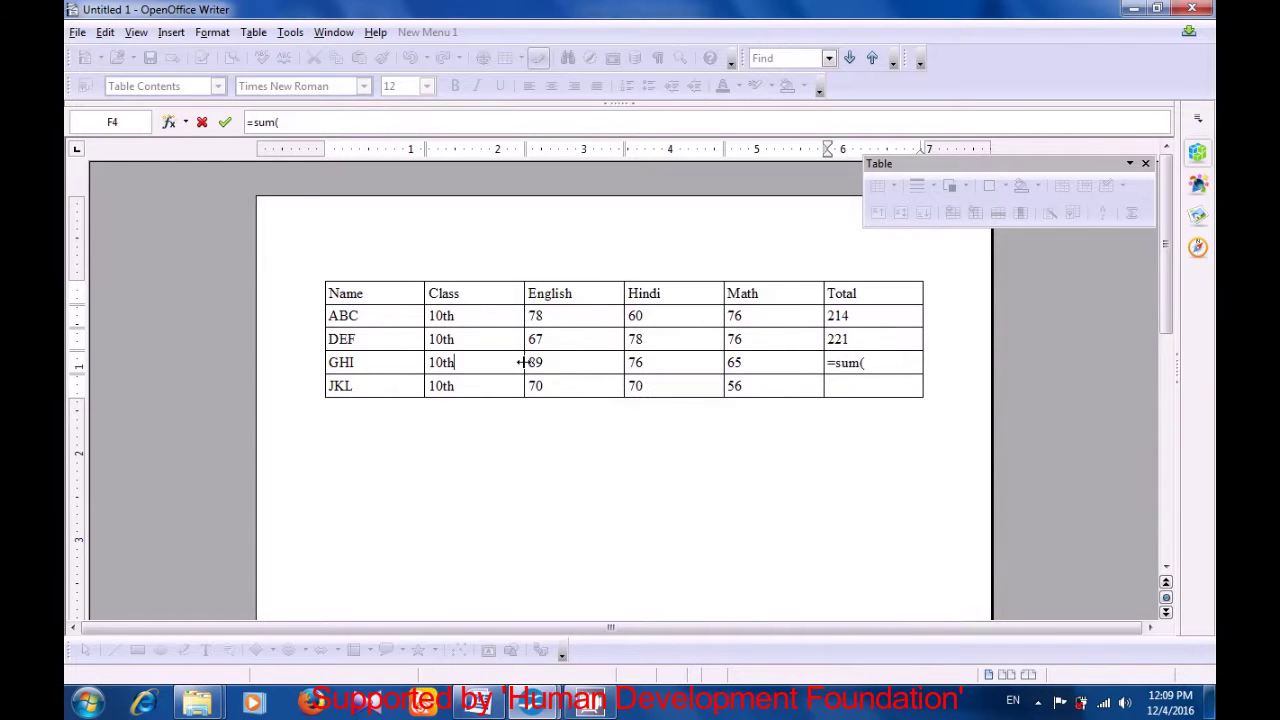
drag(524, 362, 551, 363)
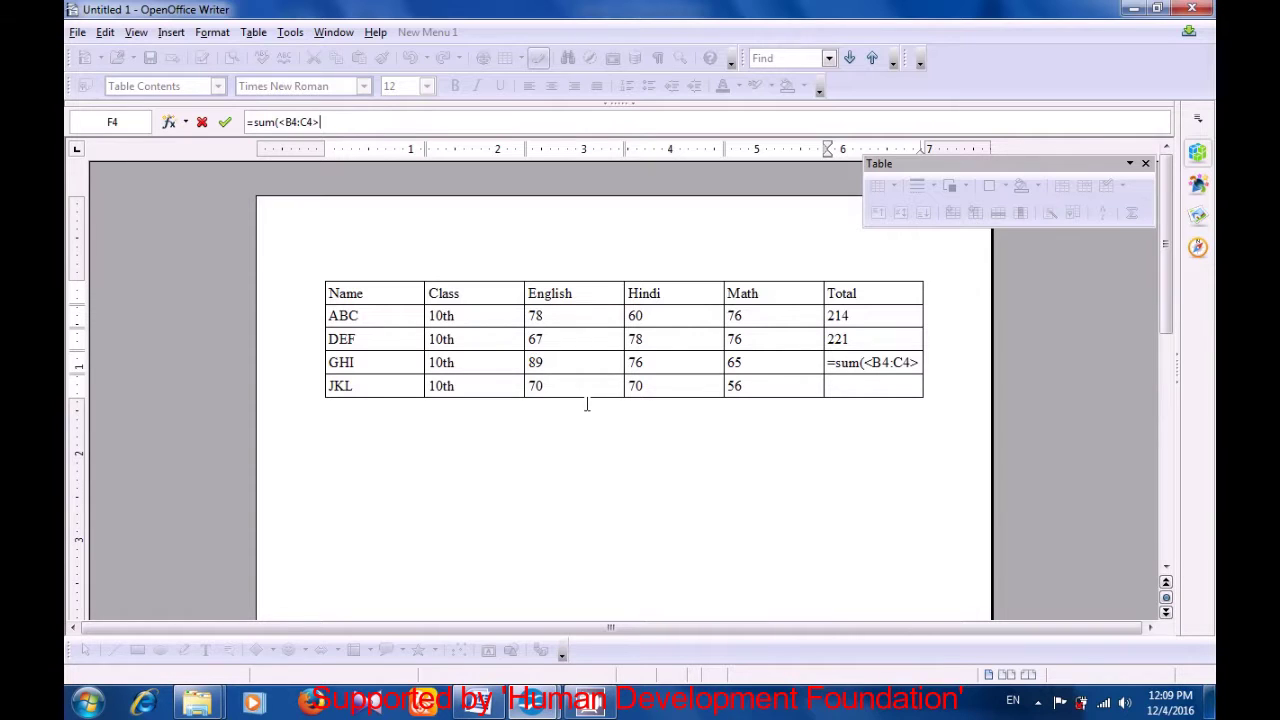
click(917, 362)
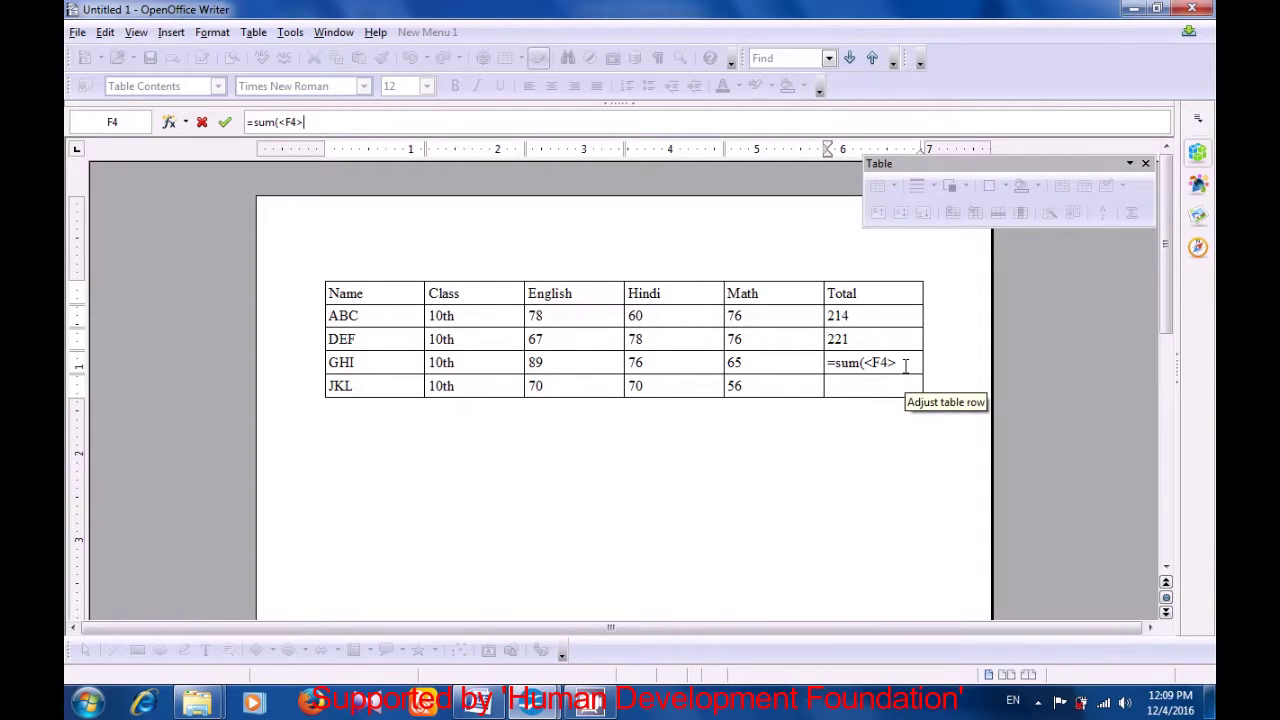
key(BackSpace)
key(BackSpace)
key(BackSpace)
key(BackSpace)
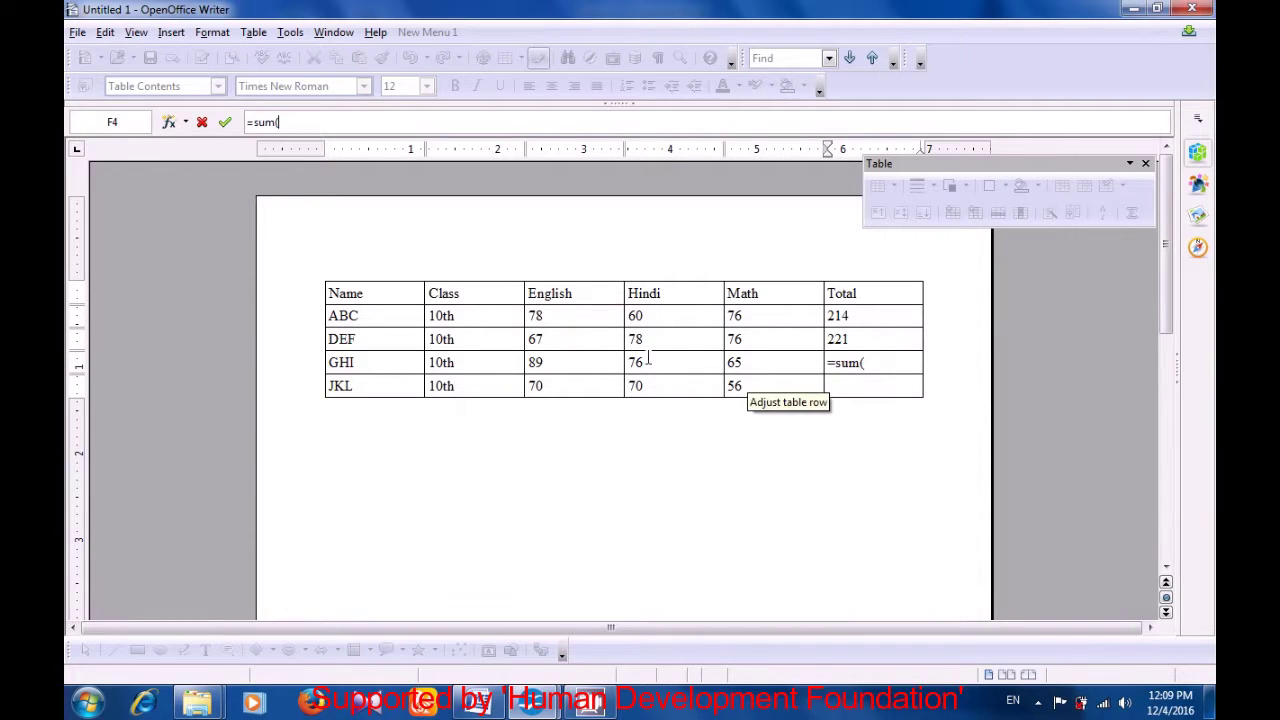
Complete GHI's total formula with the English to Math range as =sum(<C4:E4>) and apply it.
drag(547, 365, 769, 372)
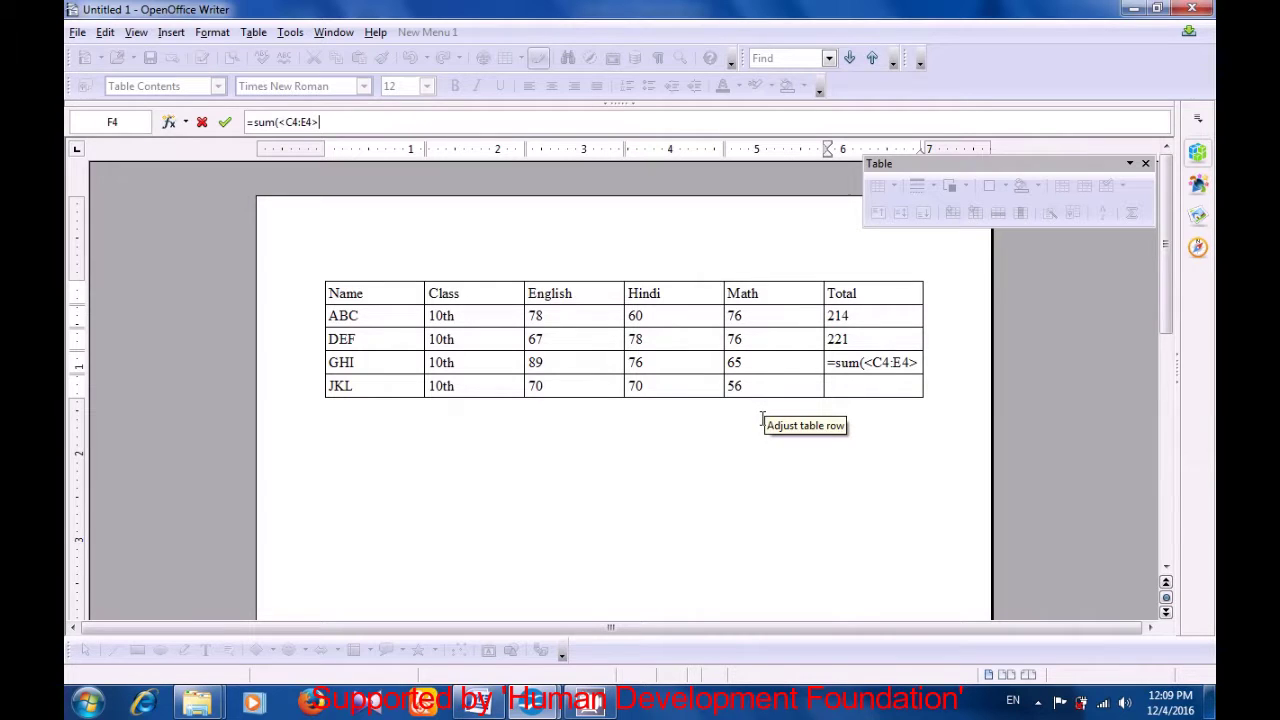
text())
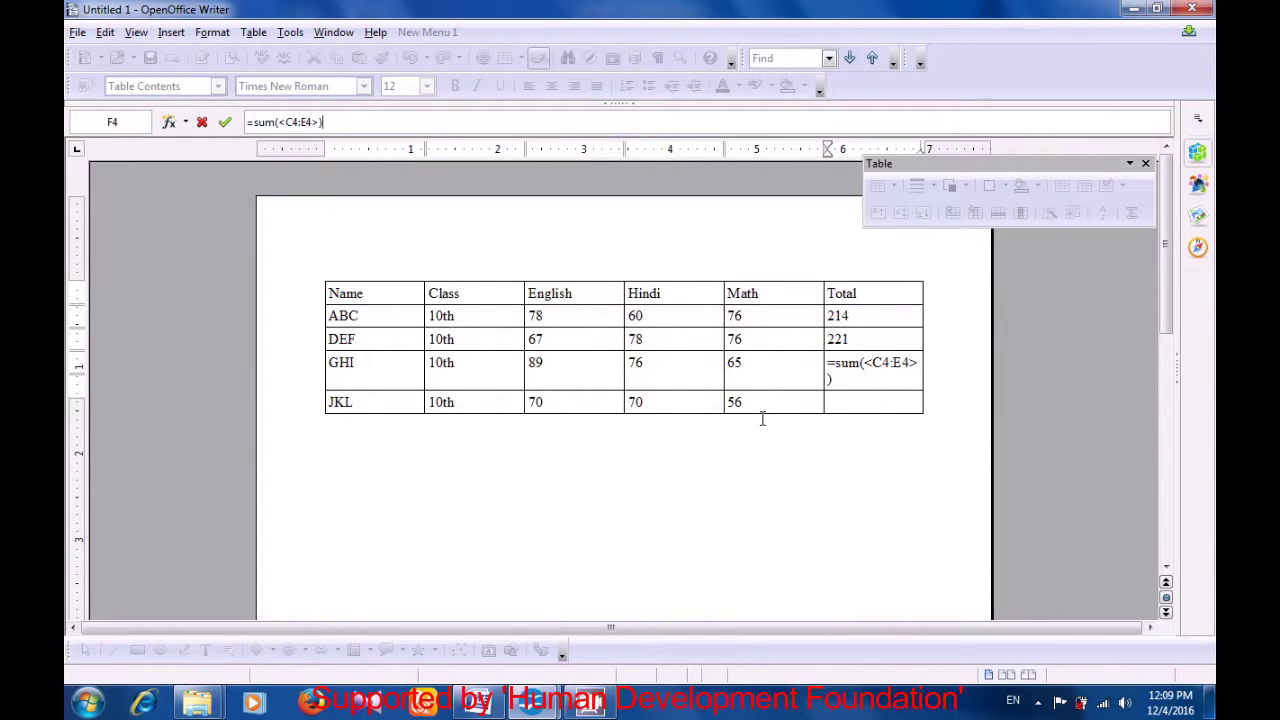
key(Return)
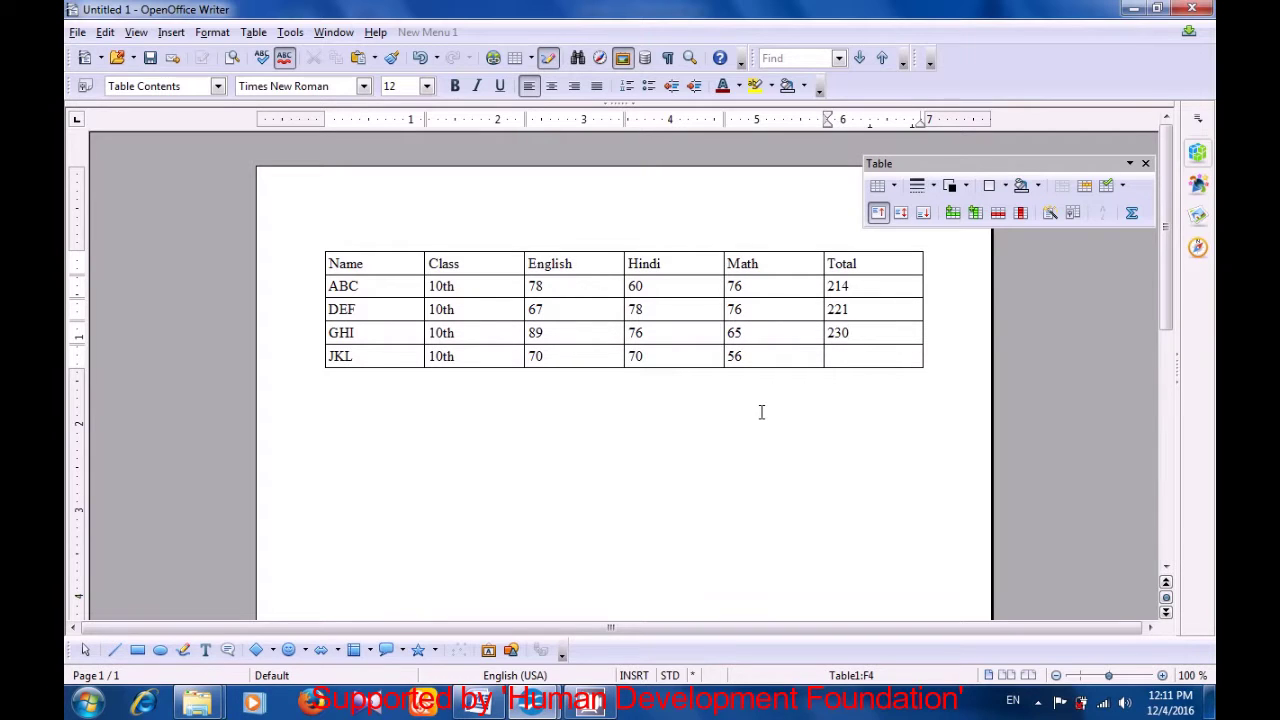
Calculate JKL's total in the Total column with the formula =sum(<C5:E5>), and leave the table.
click(852, 355)
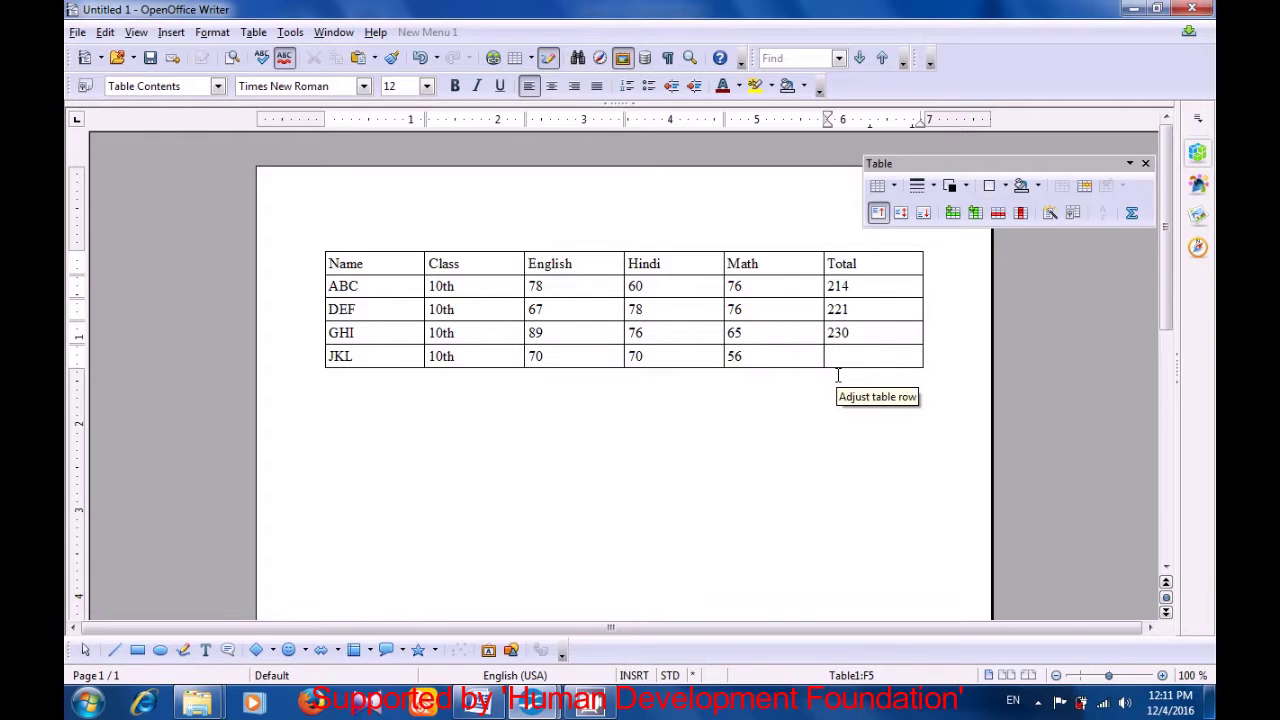
key(F2)
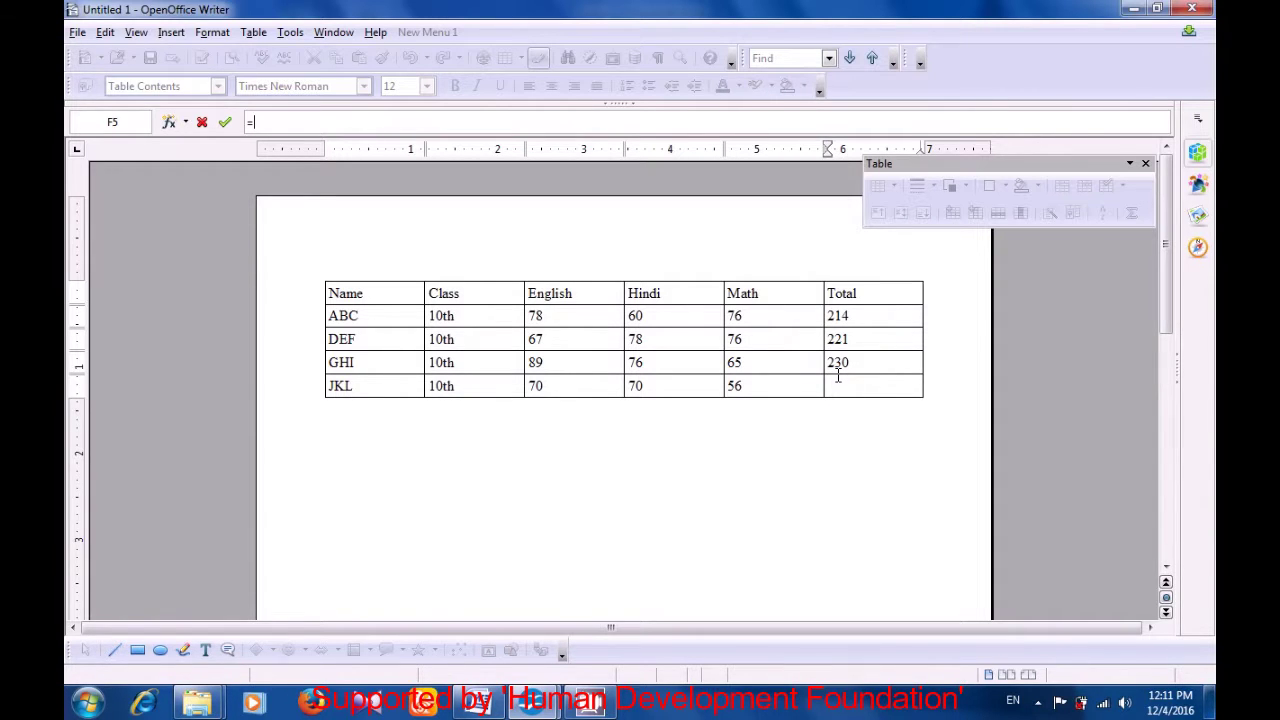
text(sum()
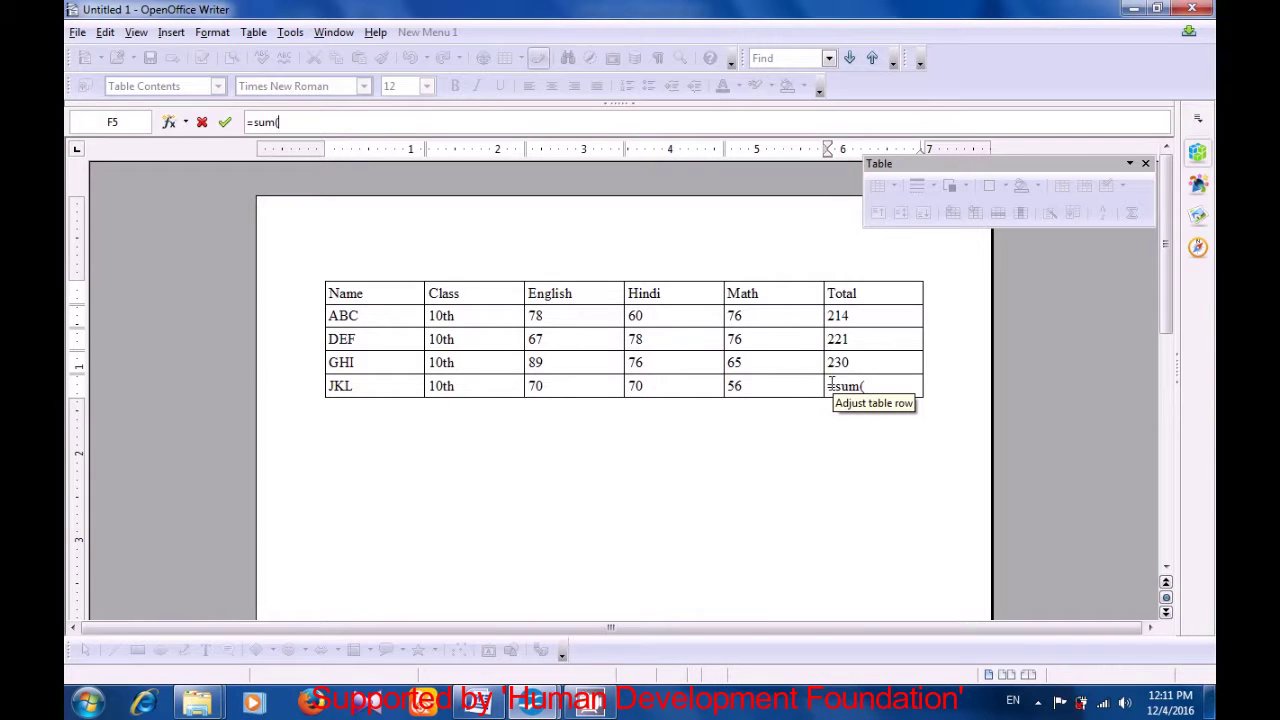
click(530, 389)
drag(666, 406, 766, 391)
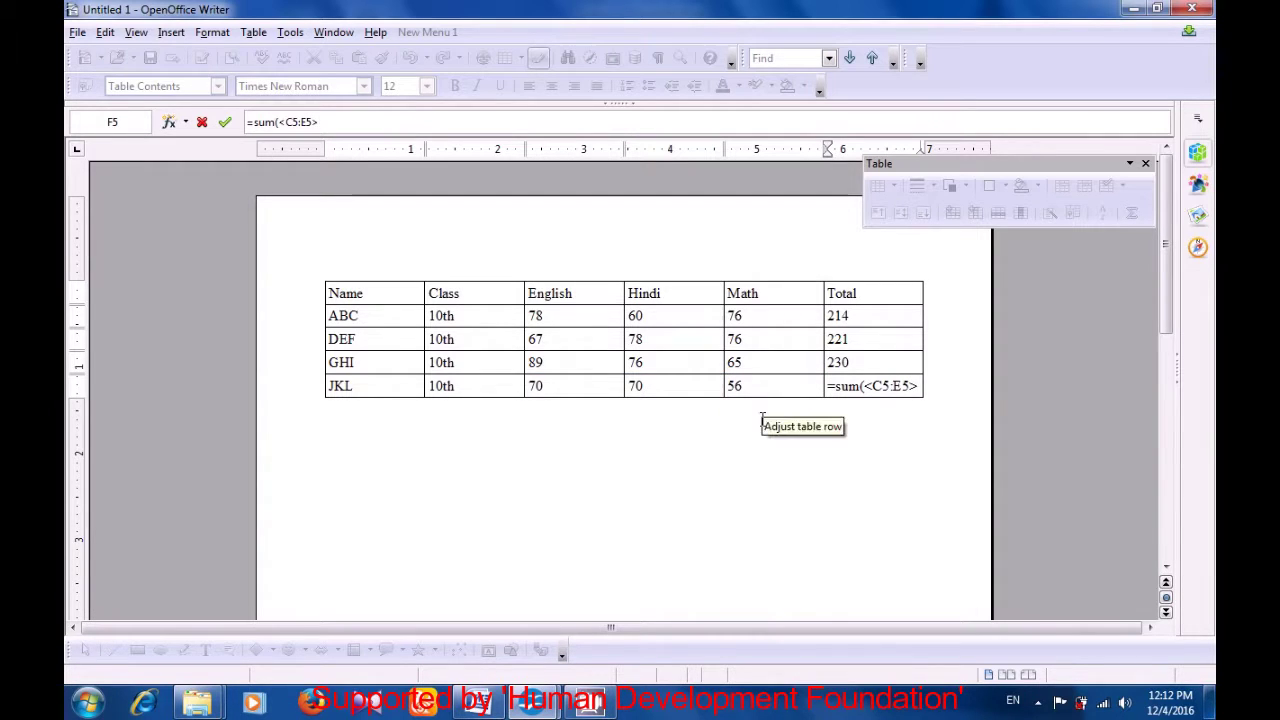
text())
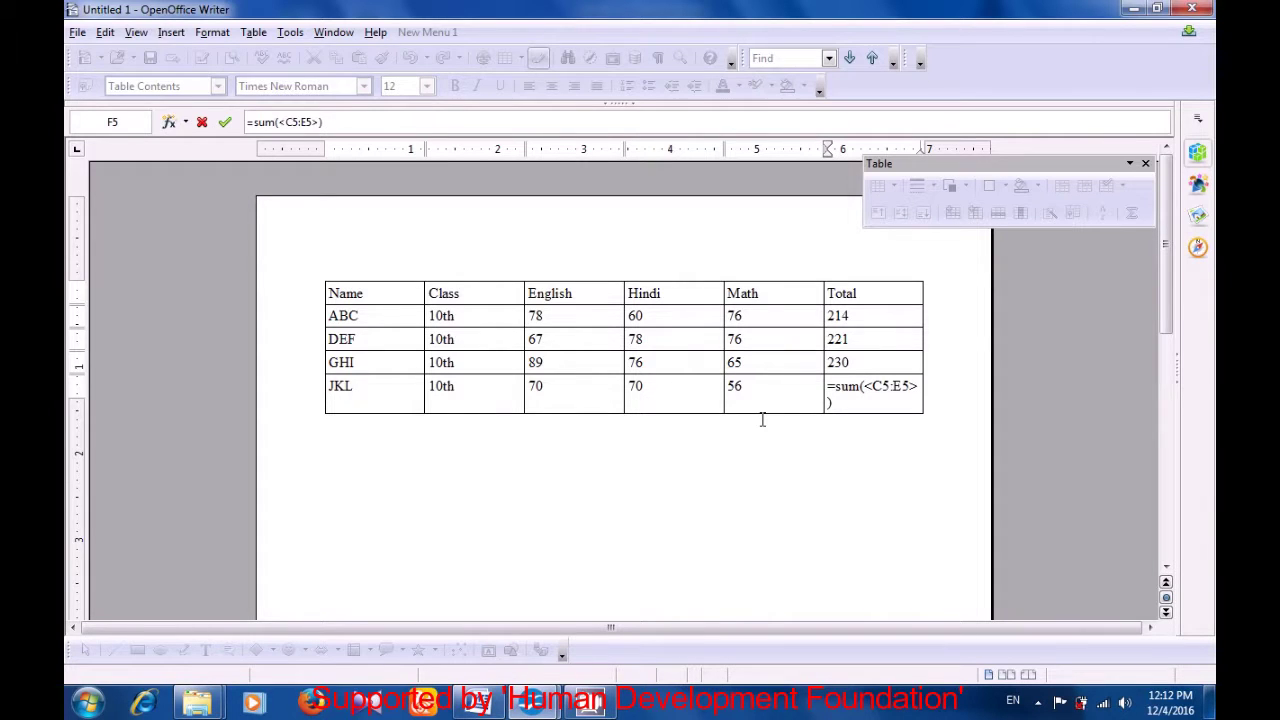
key(Return)
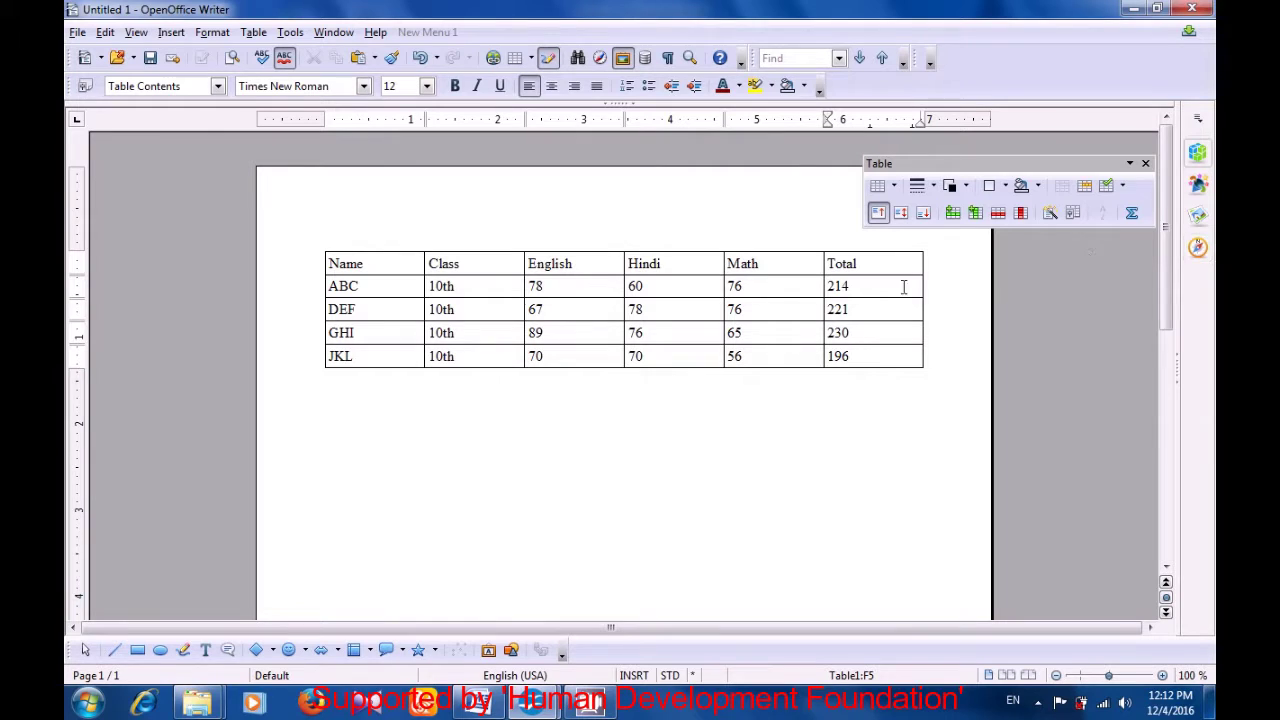
mouse_move(838, 369)
click(819, 399)
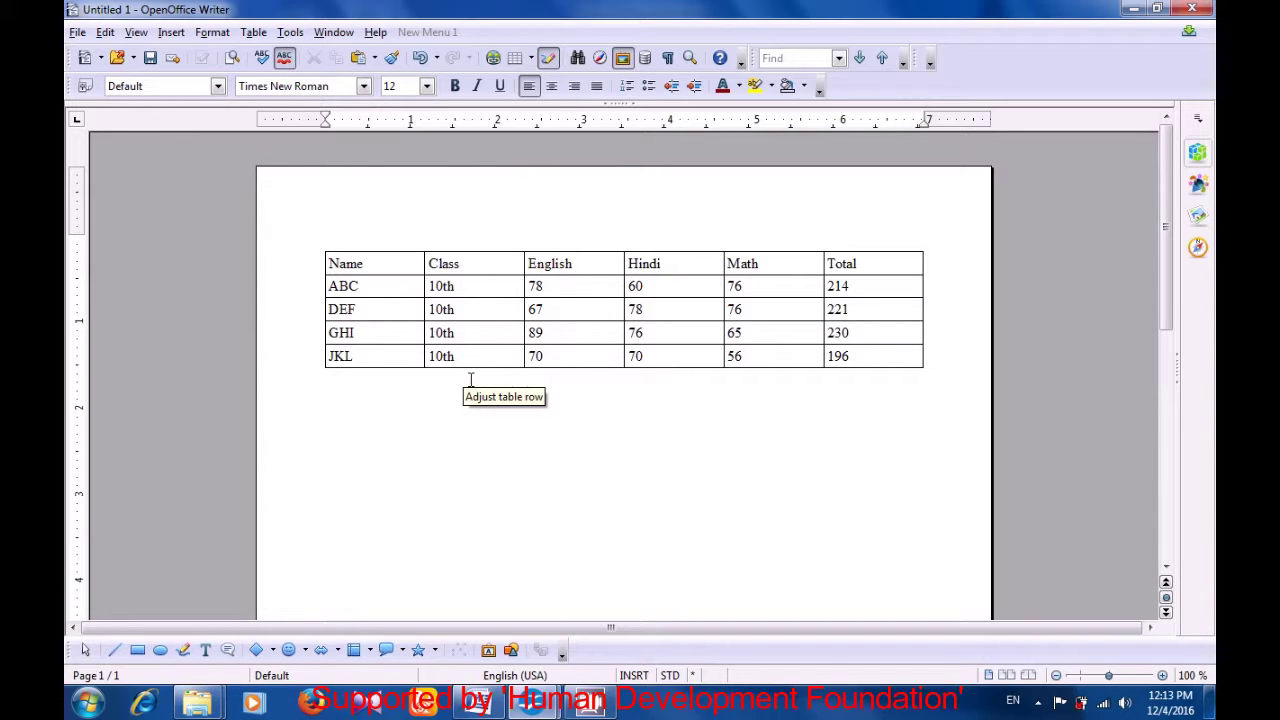
Open the AutoFormat settings for the student marks table.
click(388, 263)
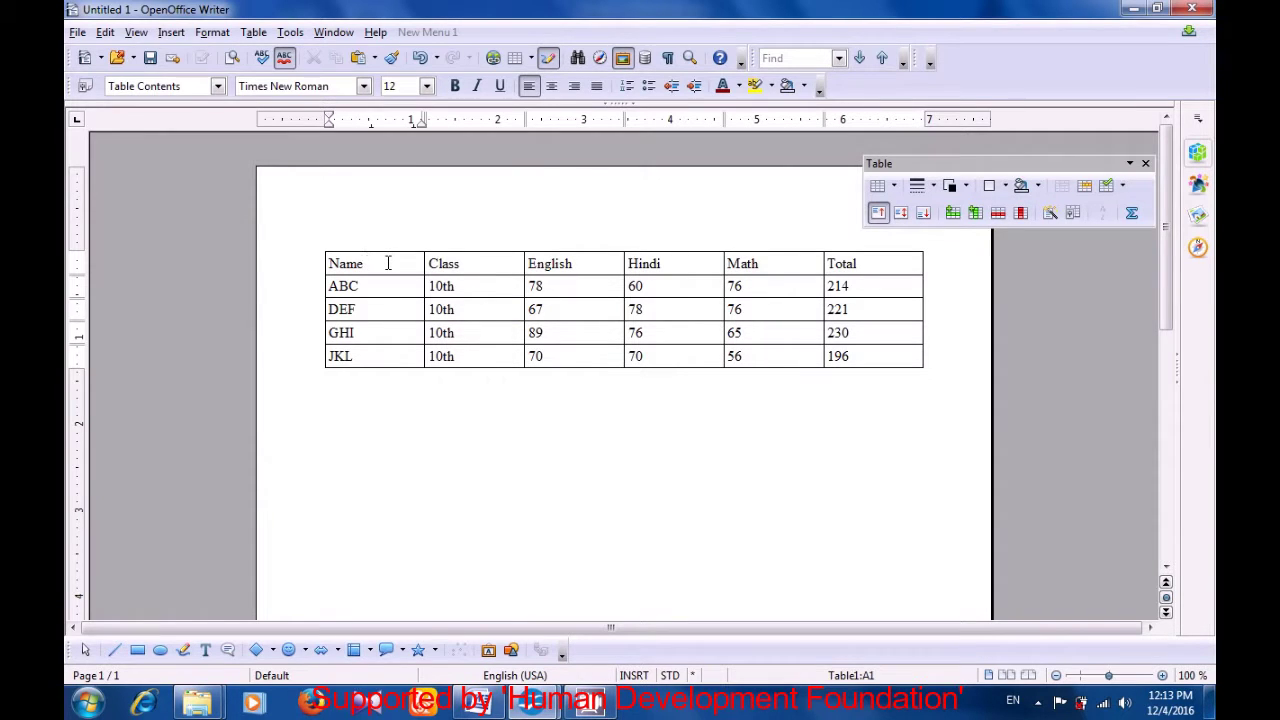
click(258, 33)
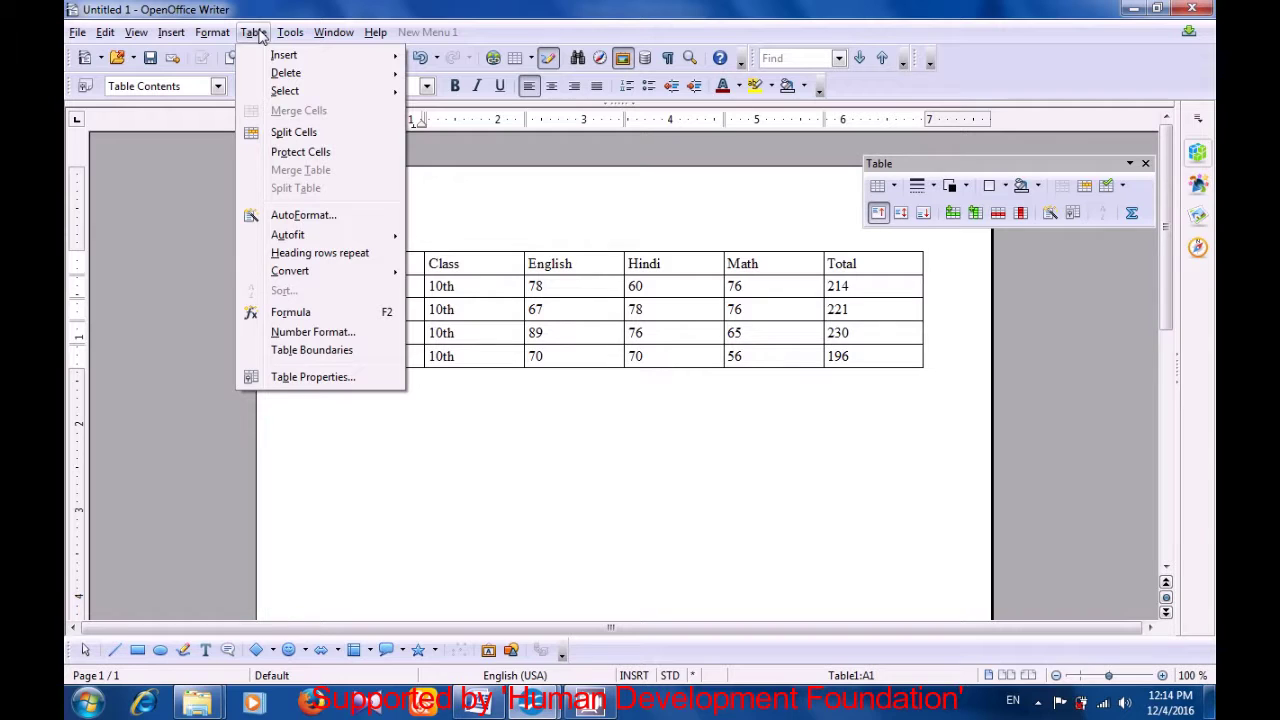
click(297, 217)
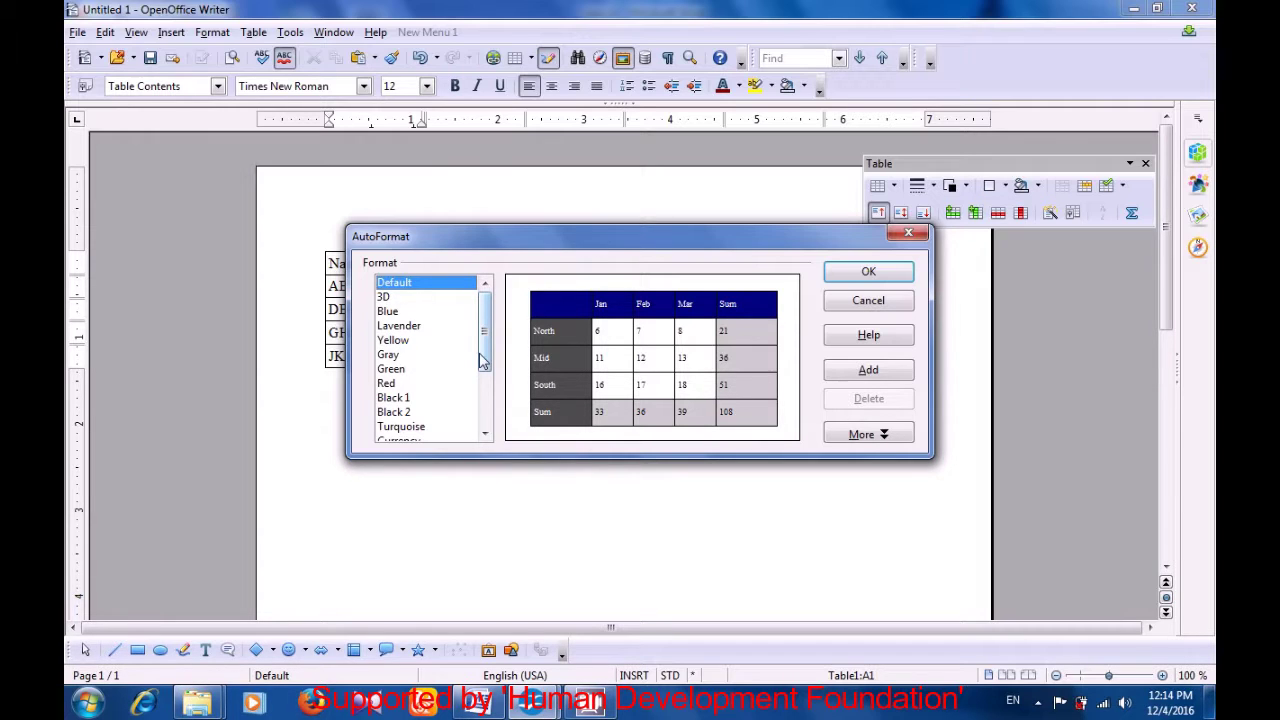
Preview the Black 1, Black 2, Gray, Green, Yellow and Lavender table formats to compare their styling.
mouse_move(483, 373)
mouse_down()
mouse_move(491, 437)
mouse_move(488, 398)
mouse_up()
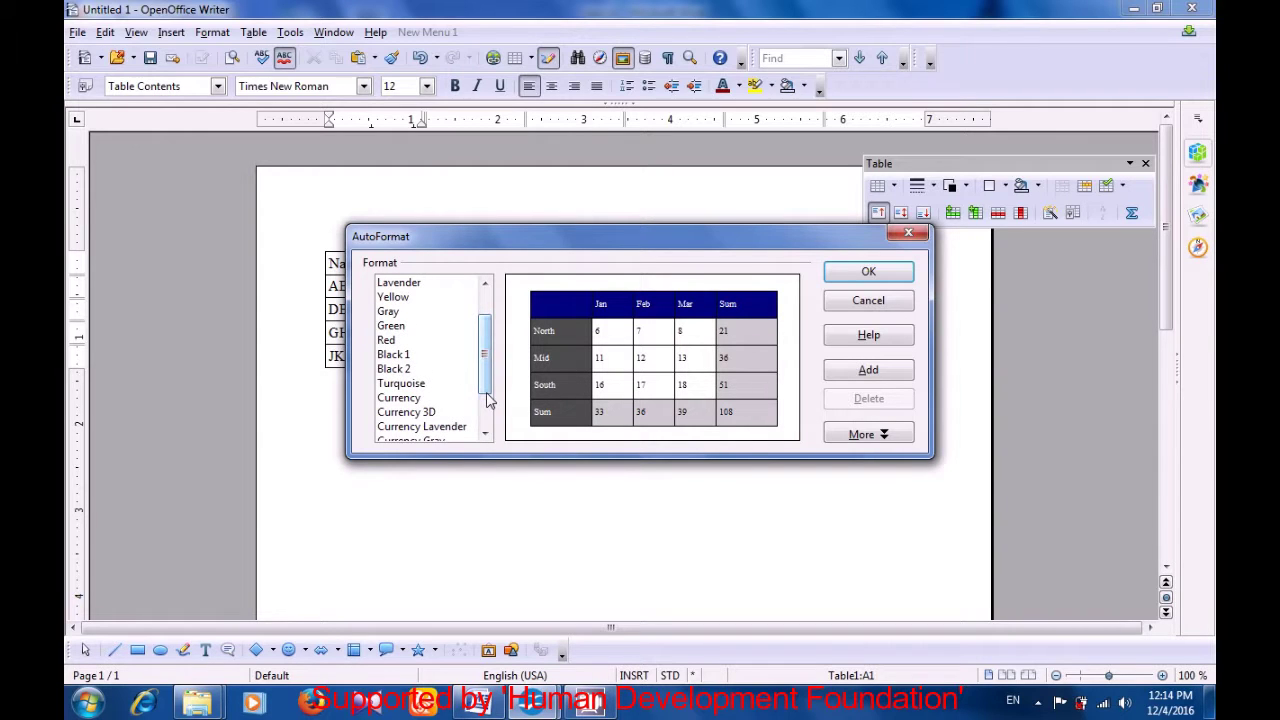
click(403, 355)
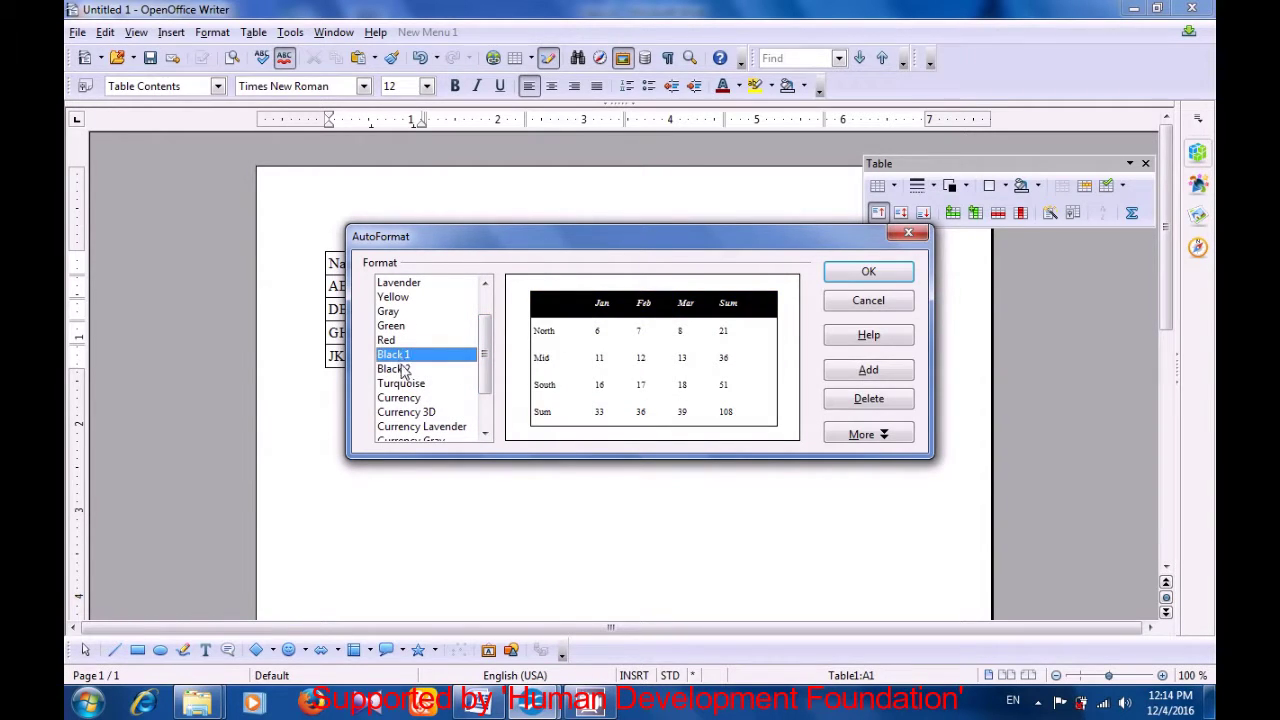
click(403, 369)
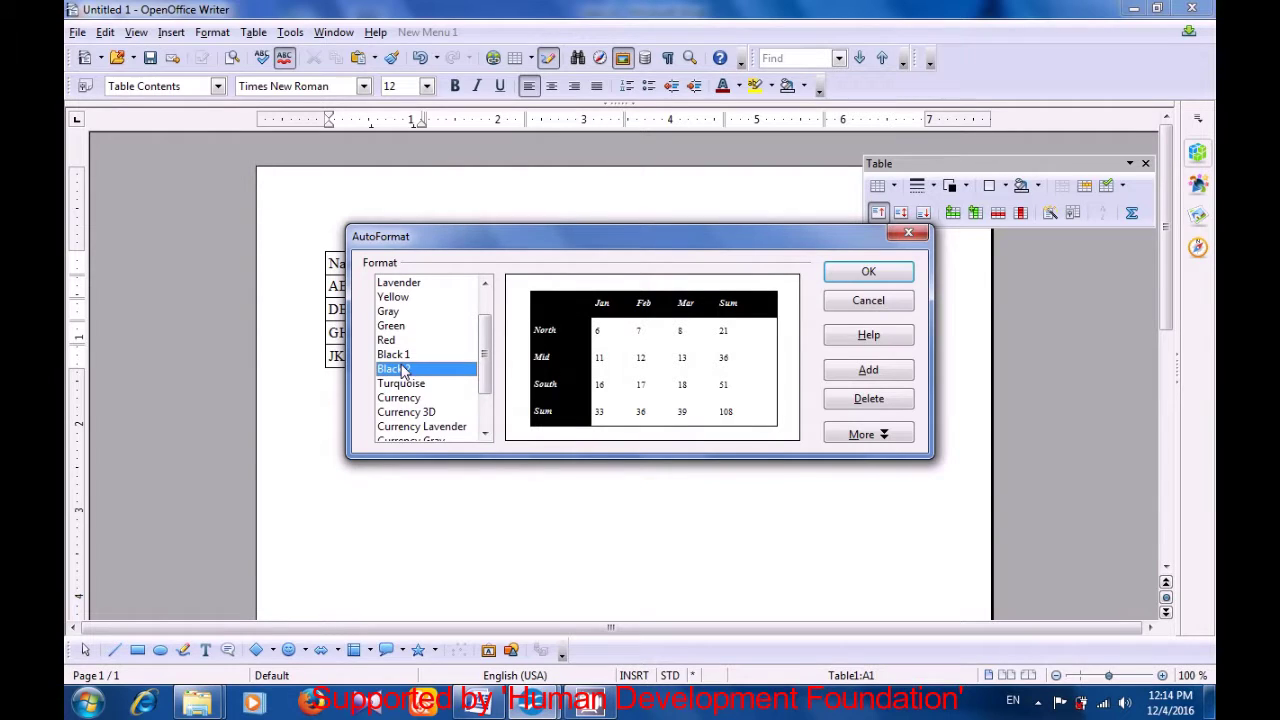
click(390, 317)
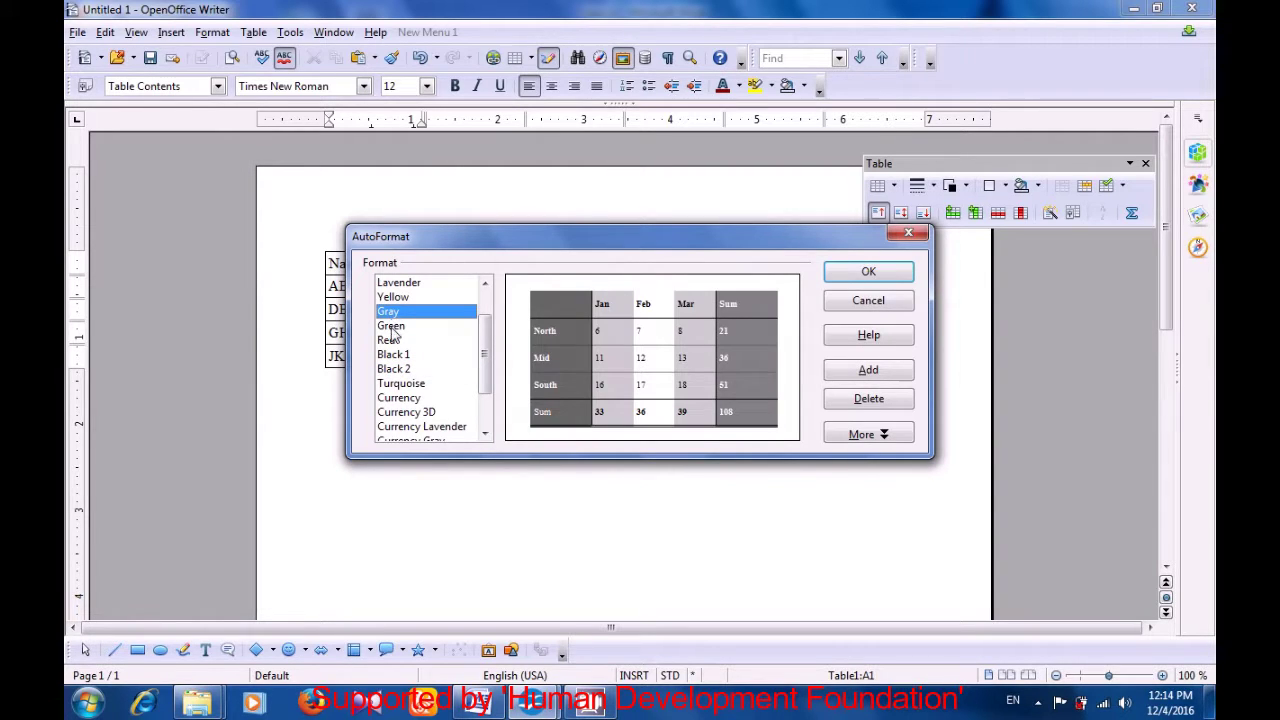
click(392, 331)
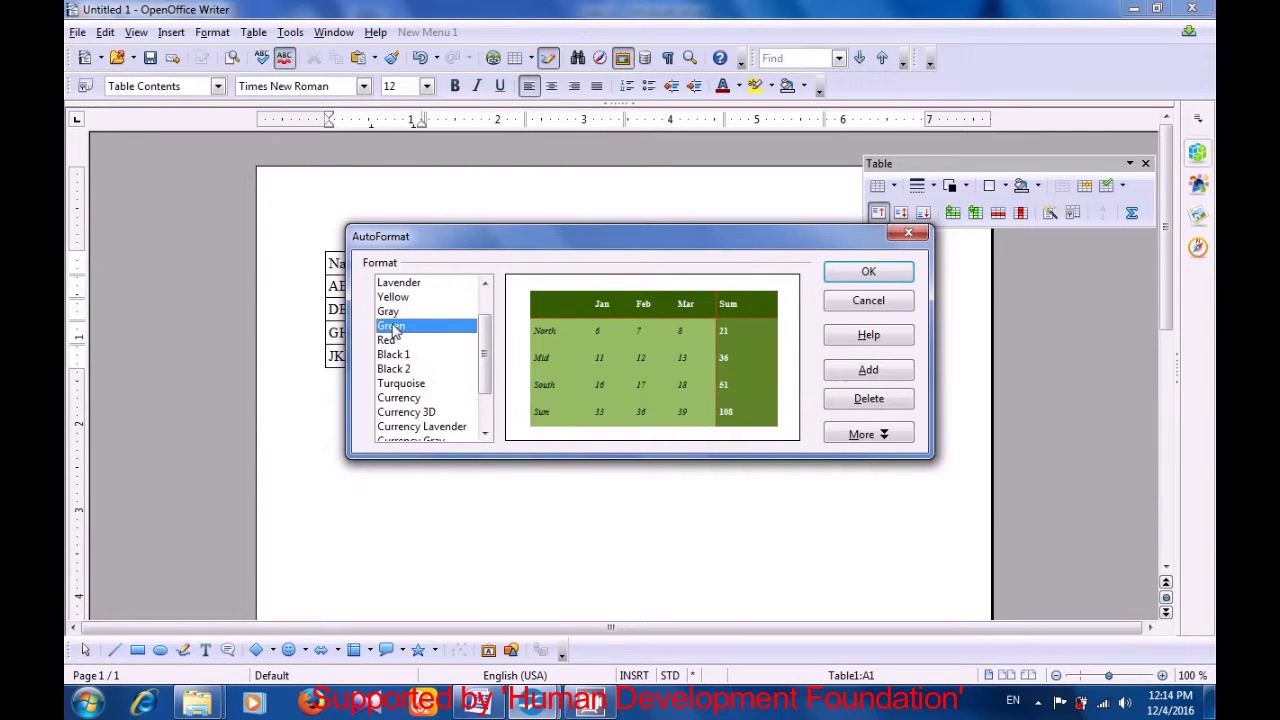
click(391, 314)
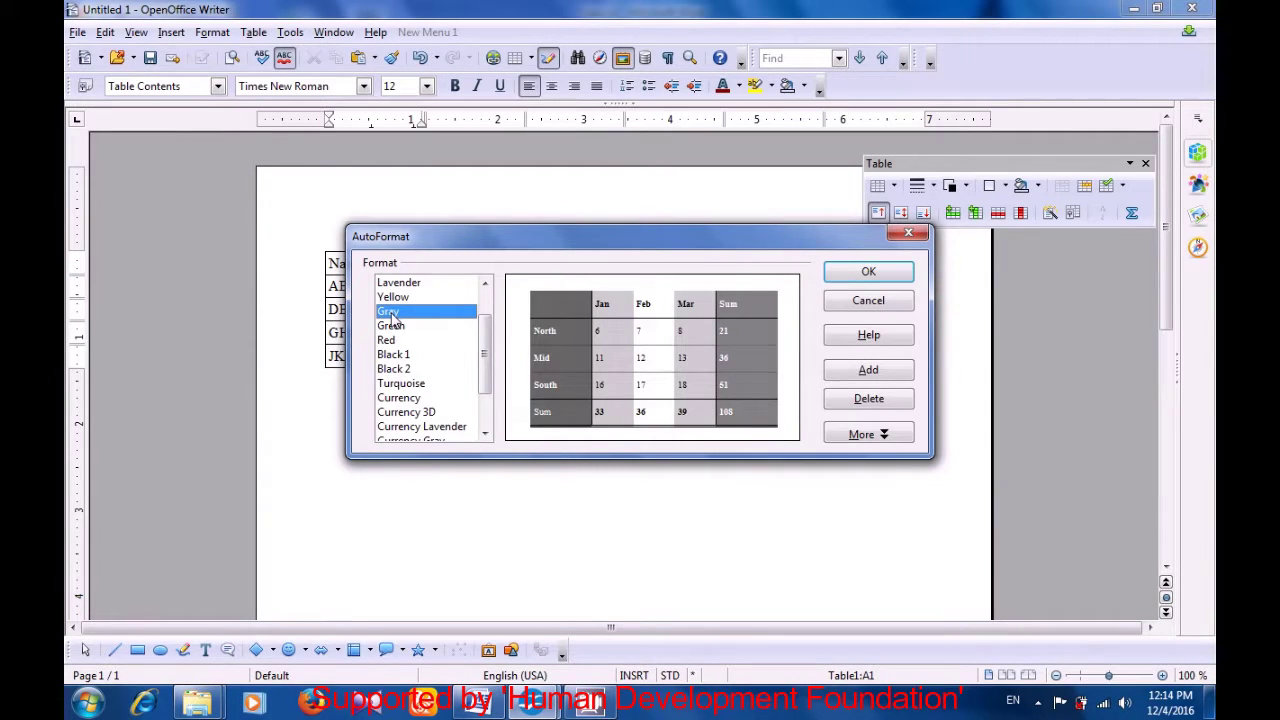
click(392, 302)
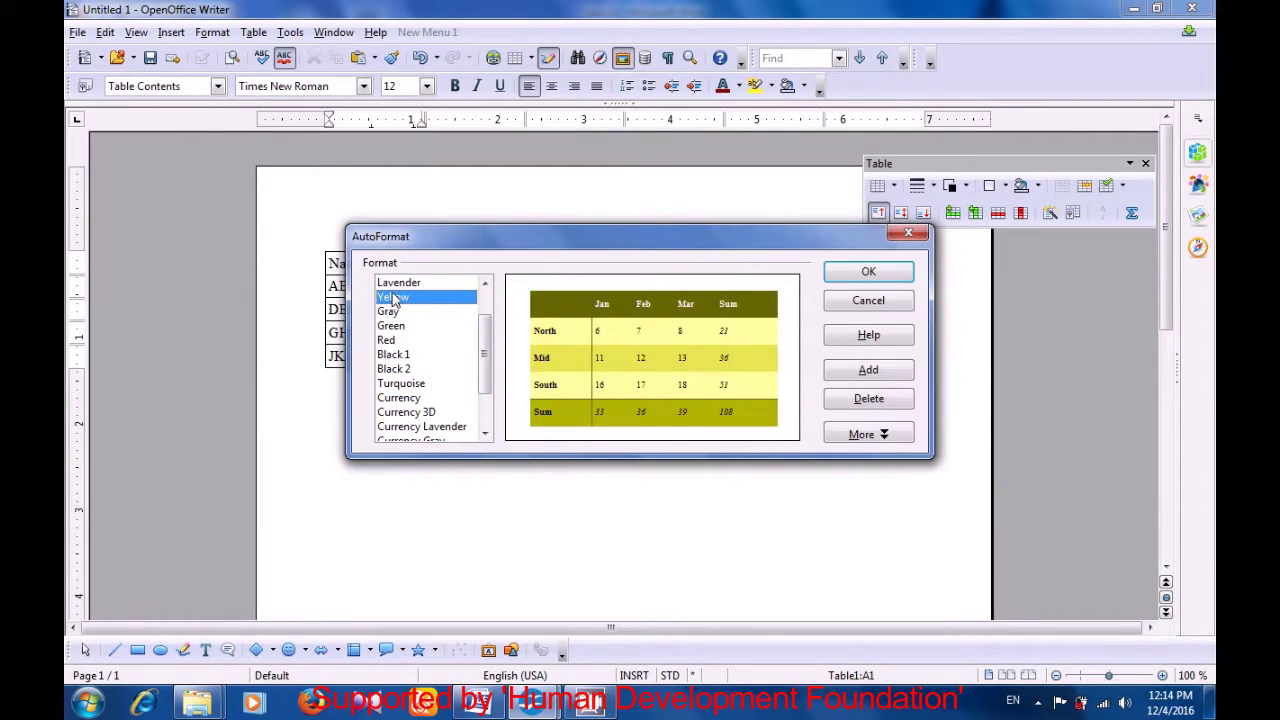
click(394, 286)
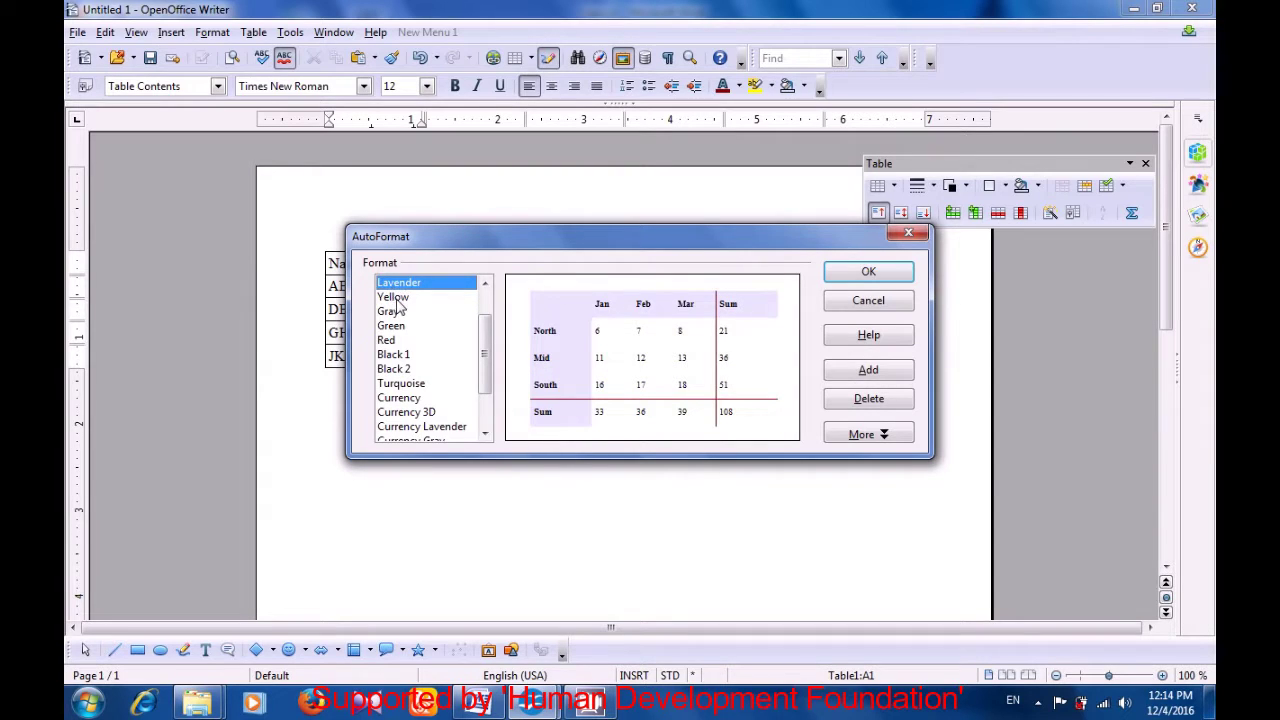
click(397, 300)
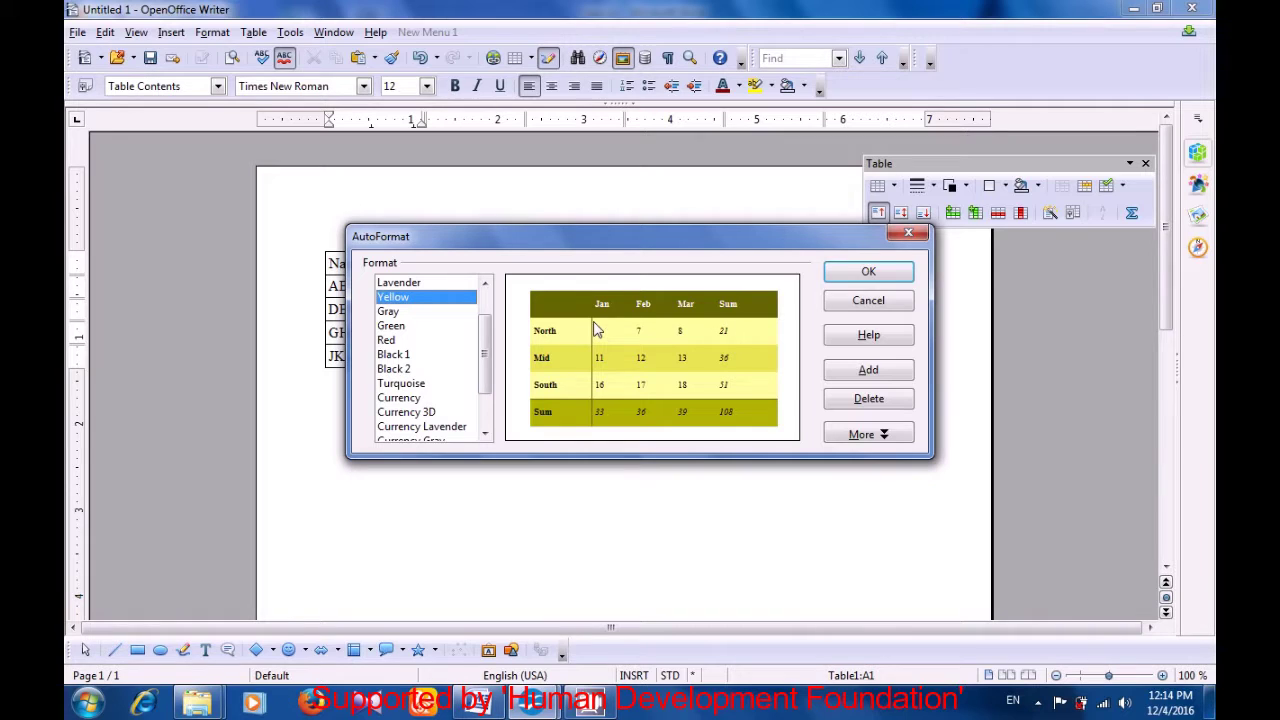
Apply the Turquoise AutoFormat to the marks table and leave the table.
click(420, 388)
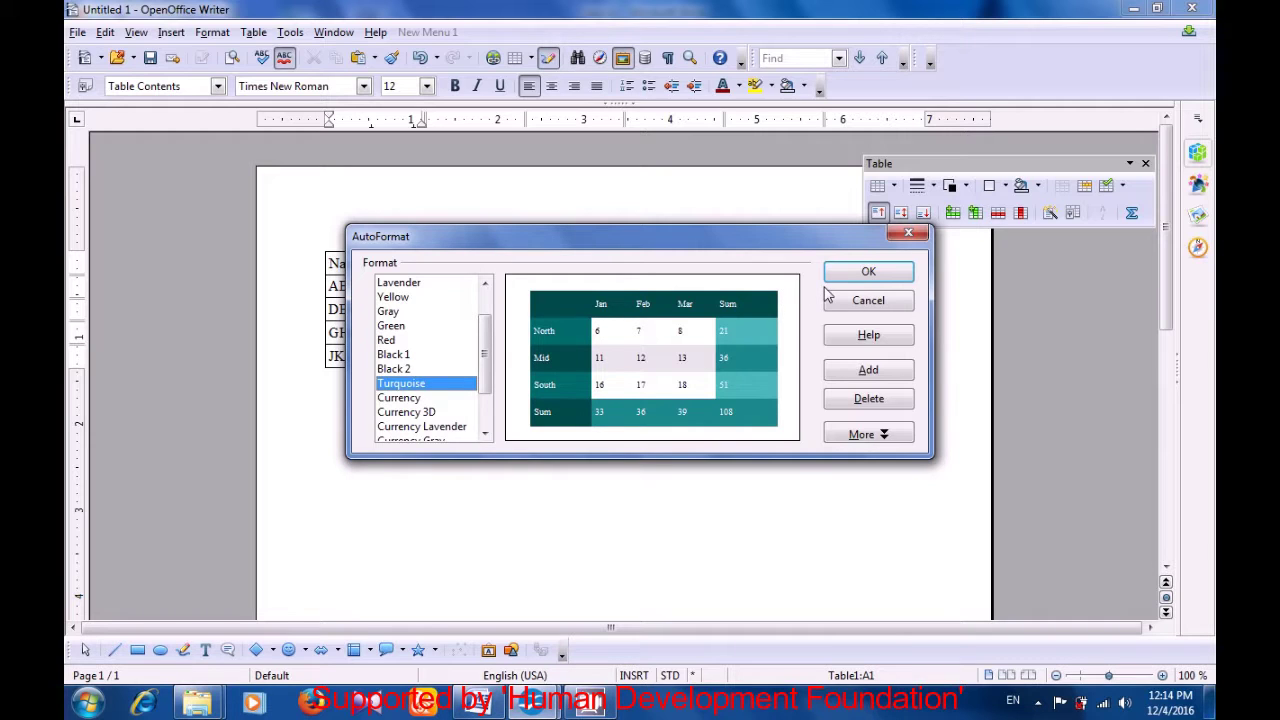
click(858, 274)
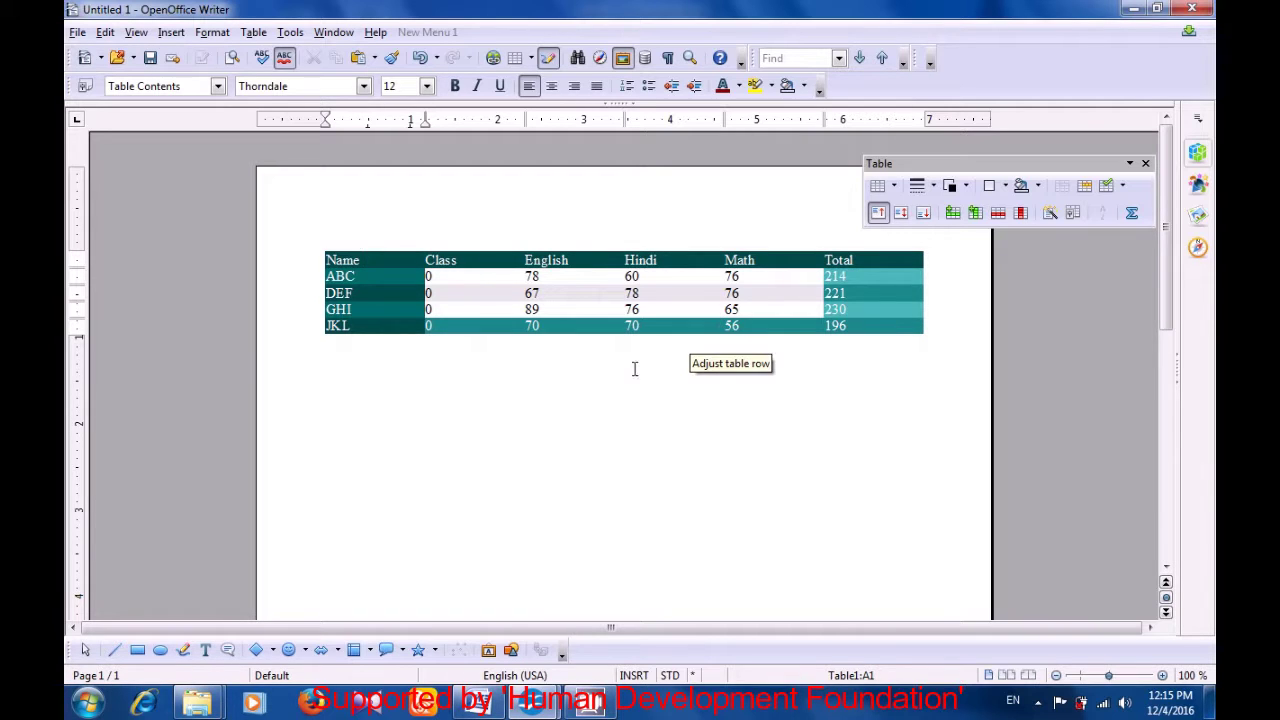
click(600, 426)
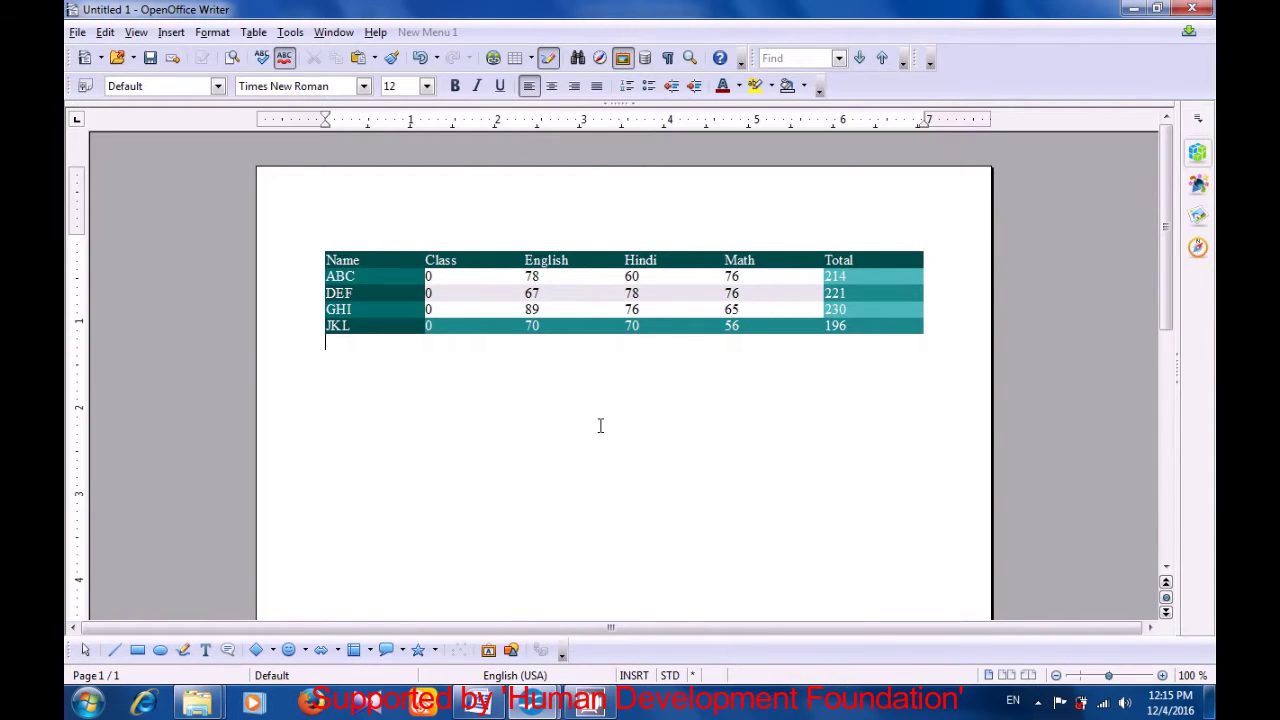